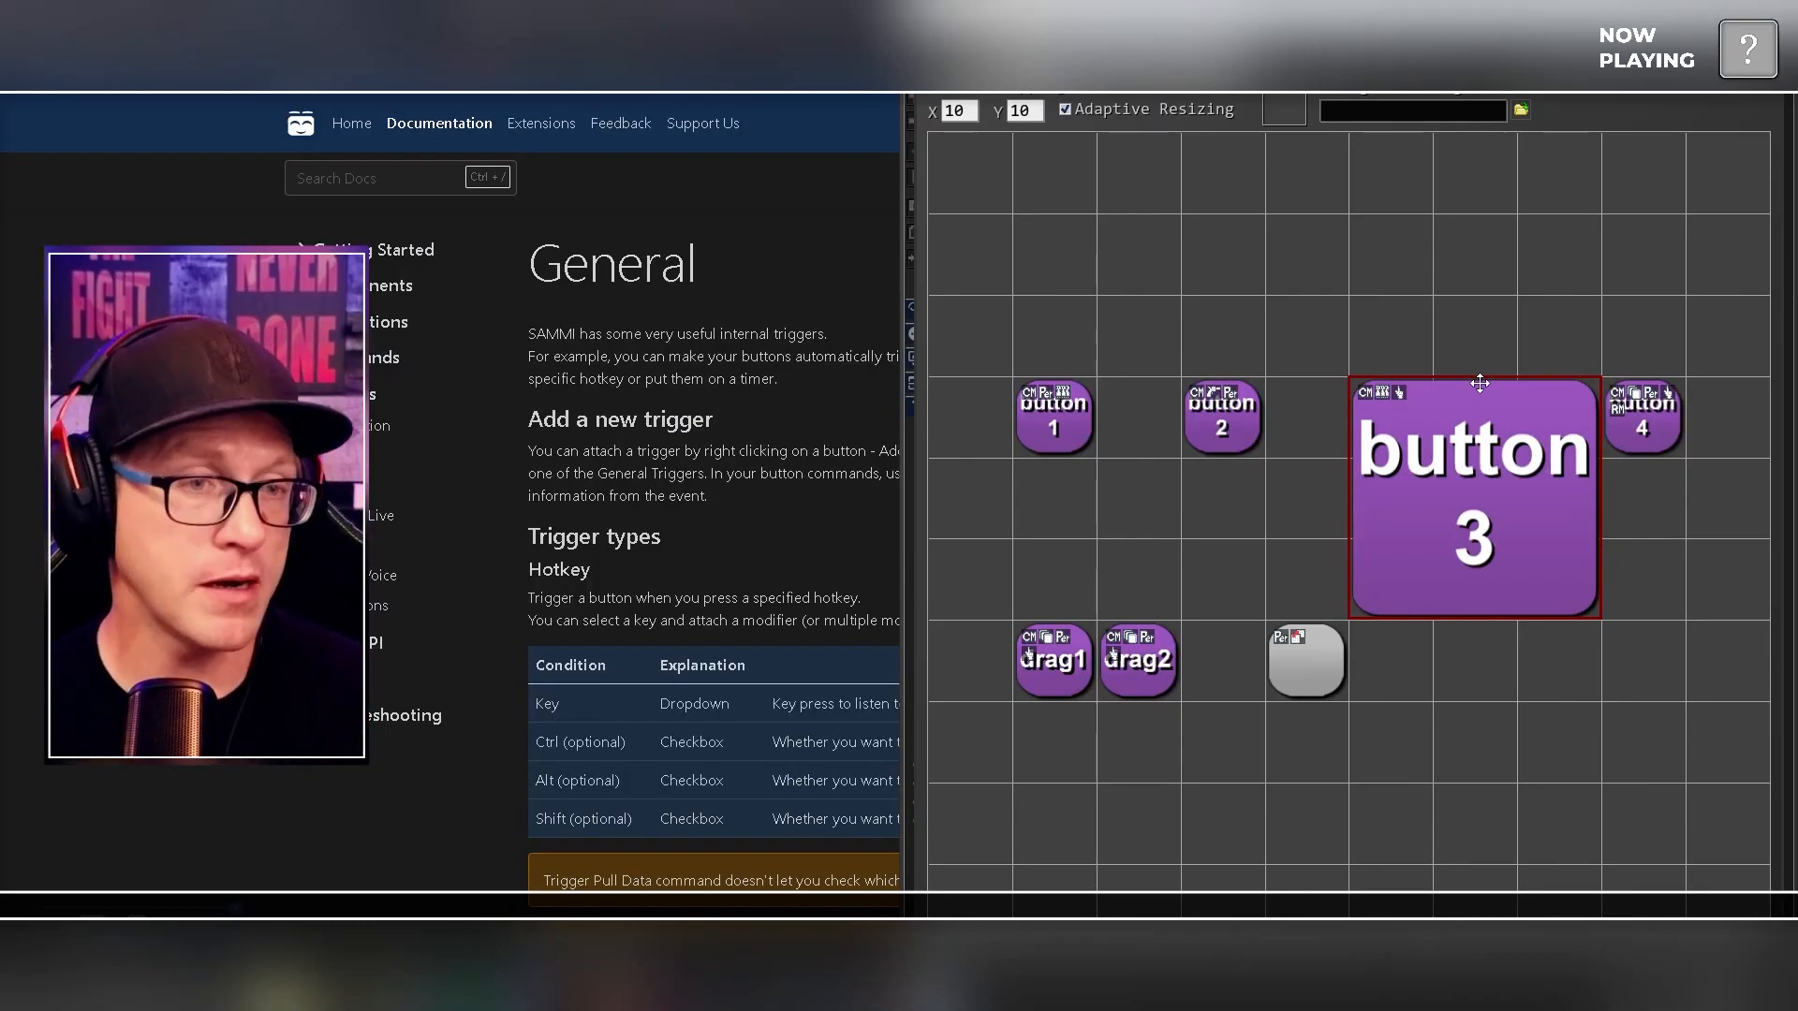
# Step: Add a Twitch Chat trigger for the message "S" to button 3 and test it by sending "S" in the Twitch chat
pyautogui.rightClick(1488, 405)
pyautogui.click(1554, 556)
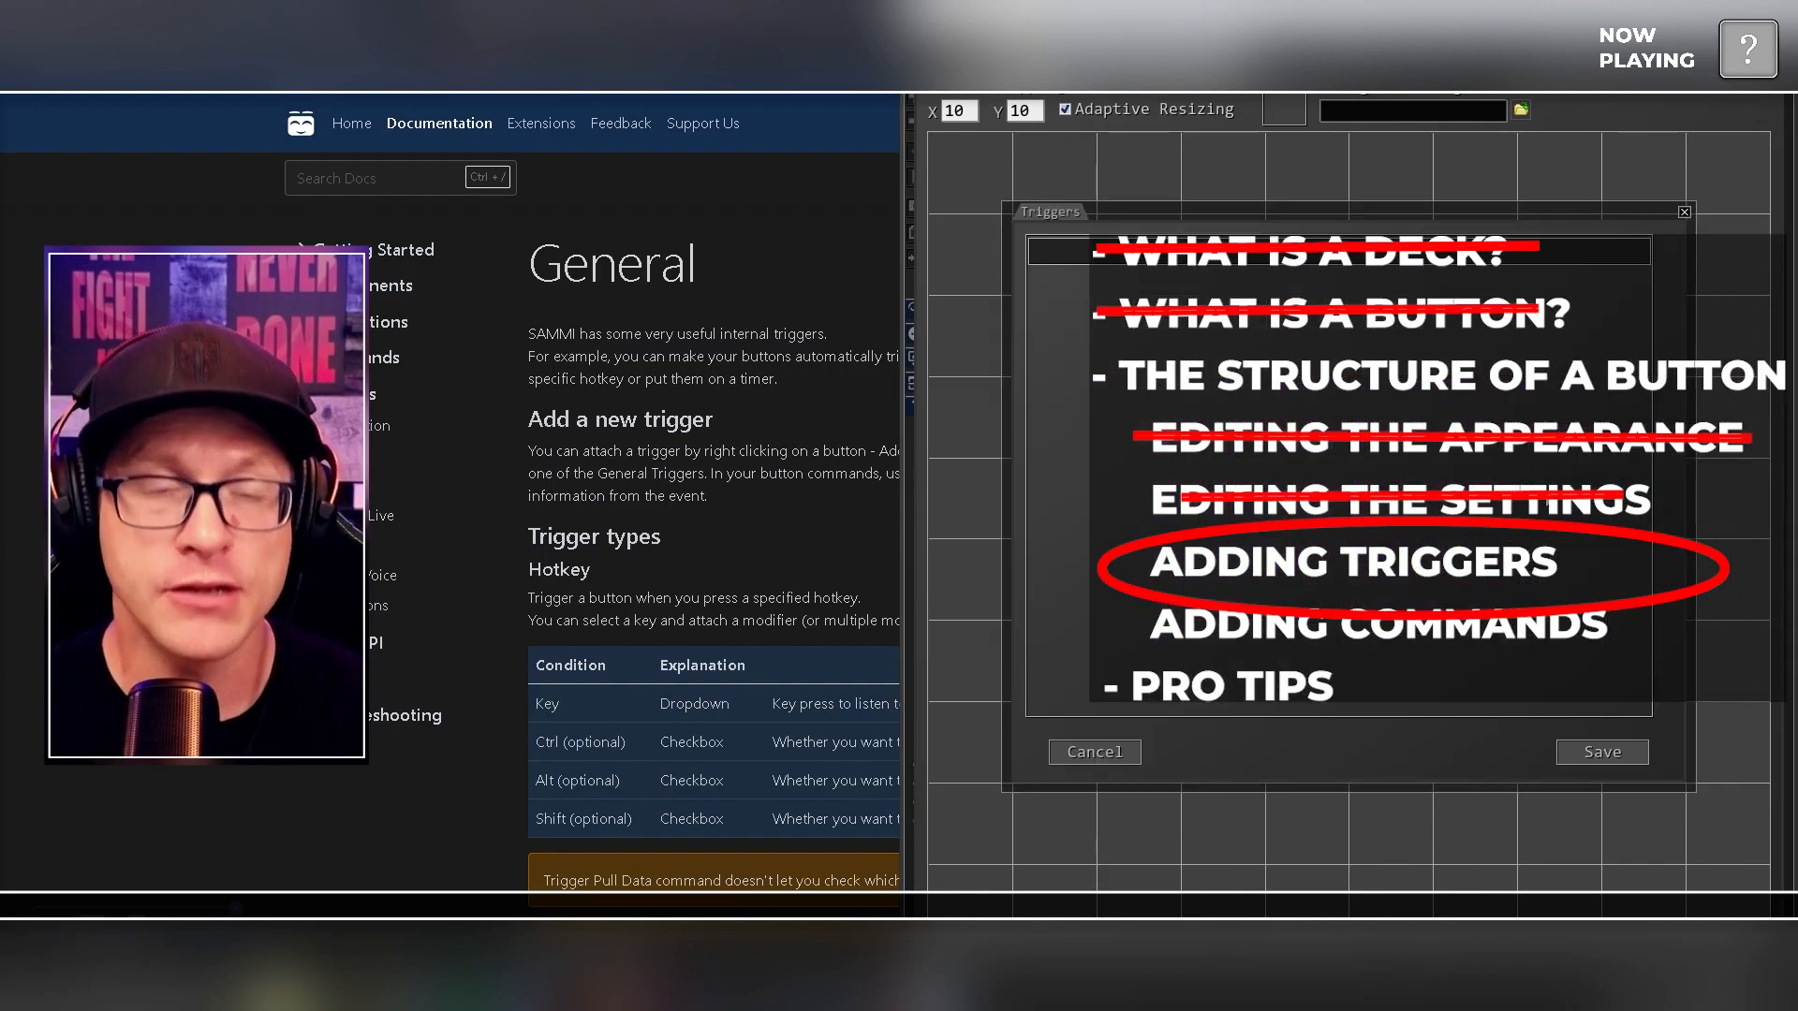
pyautogui.click(1329, 252)
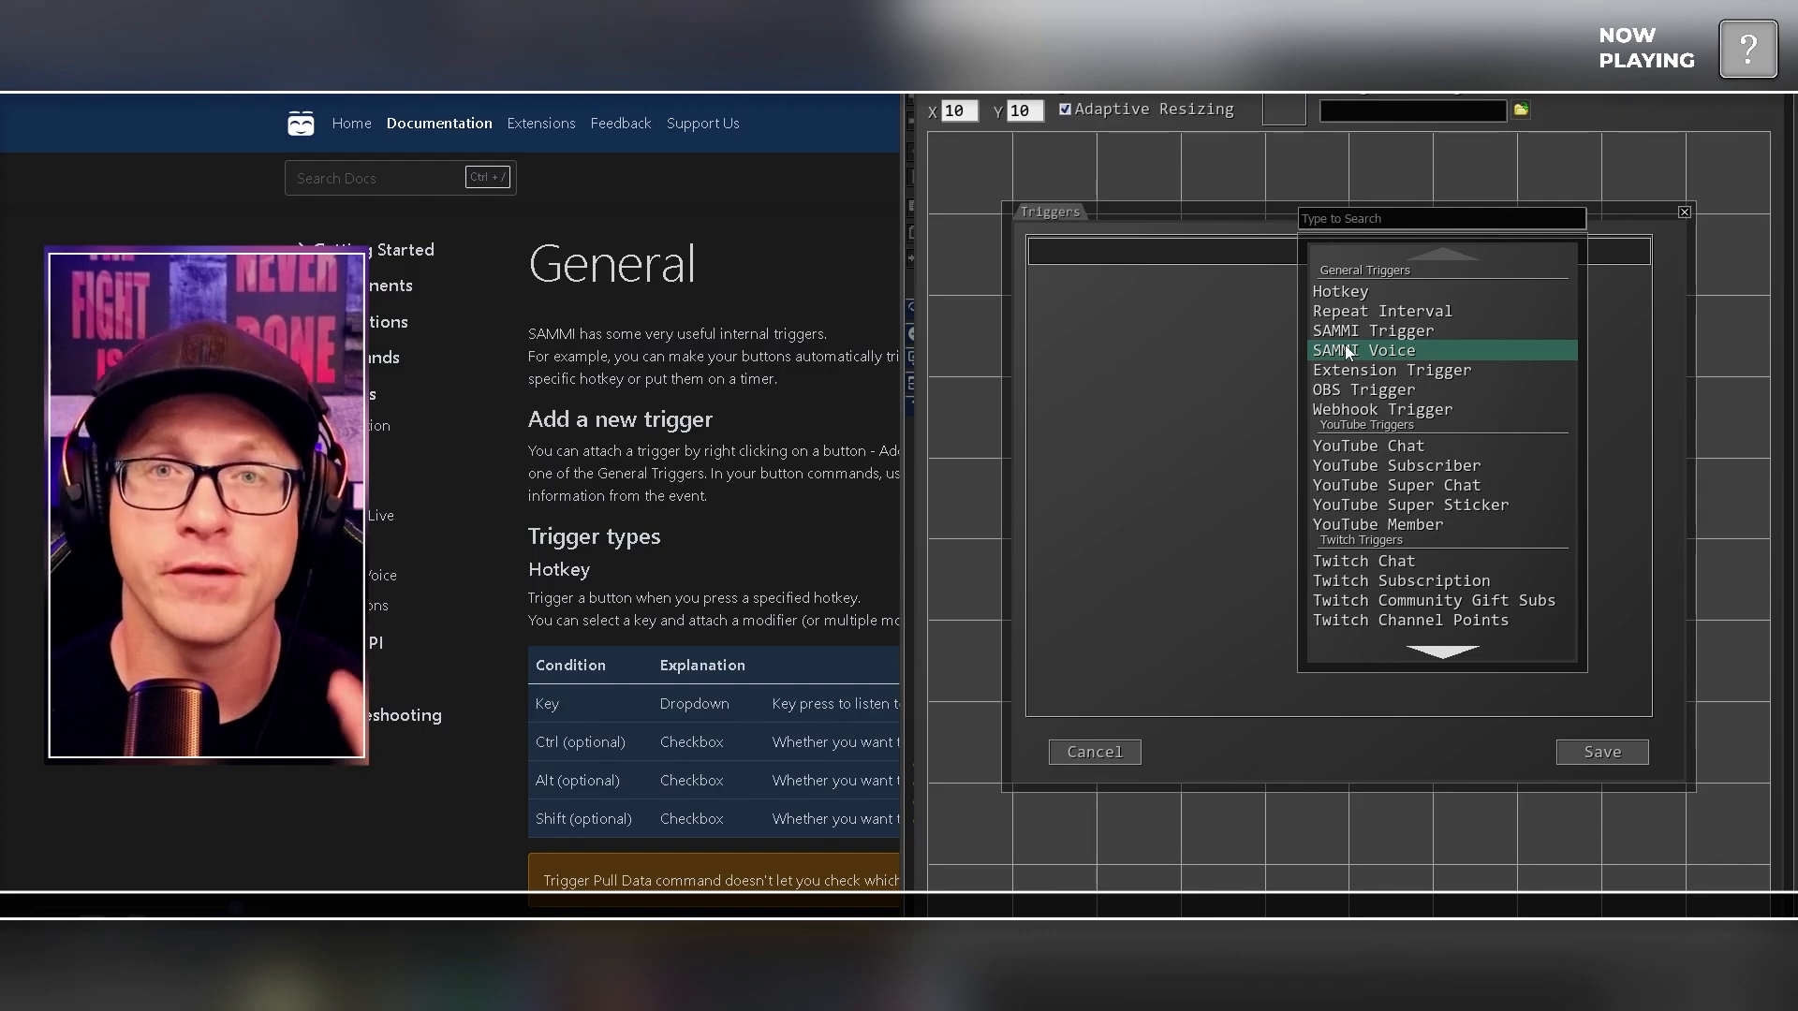
pyautogui.click(1329, 565)
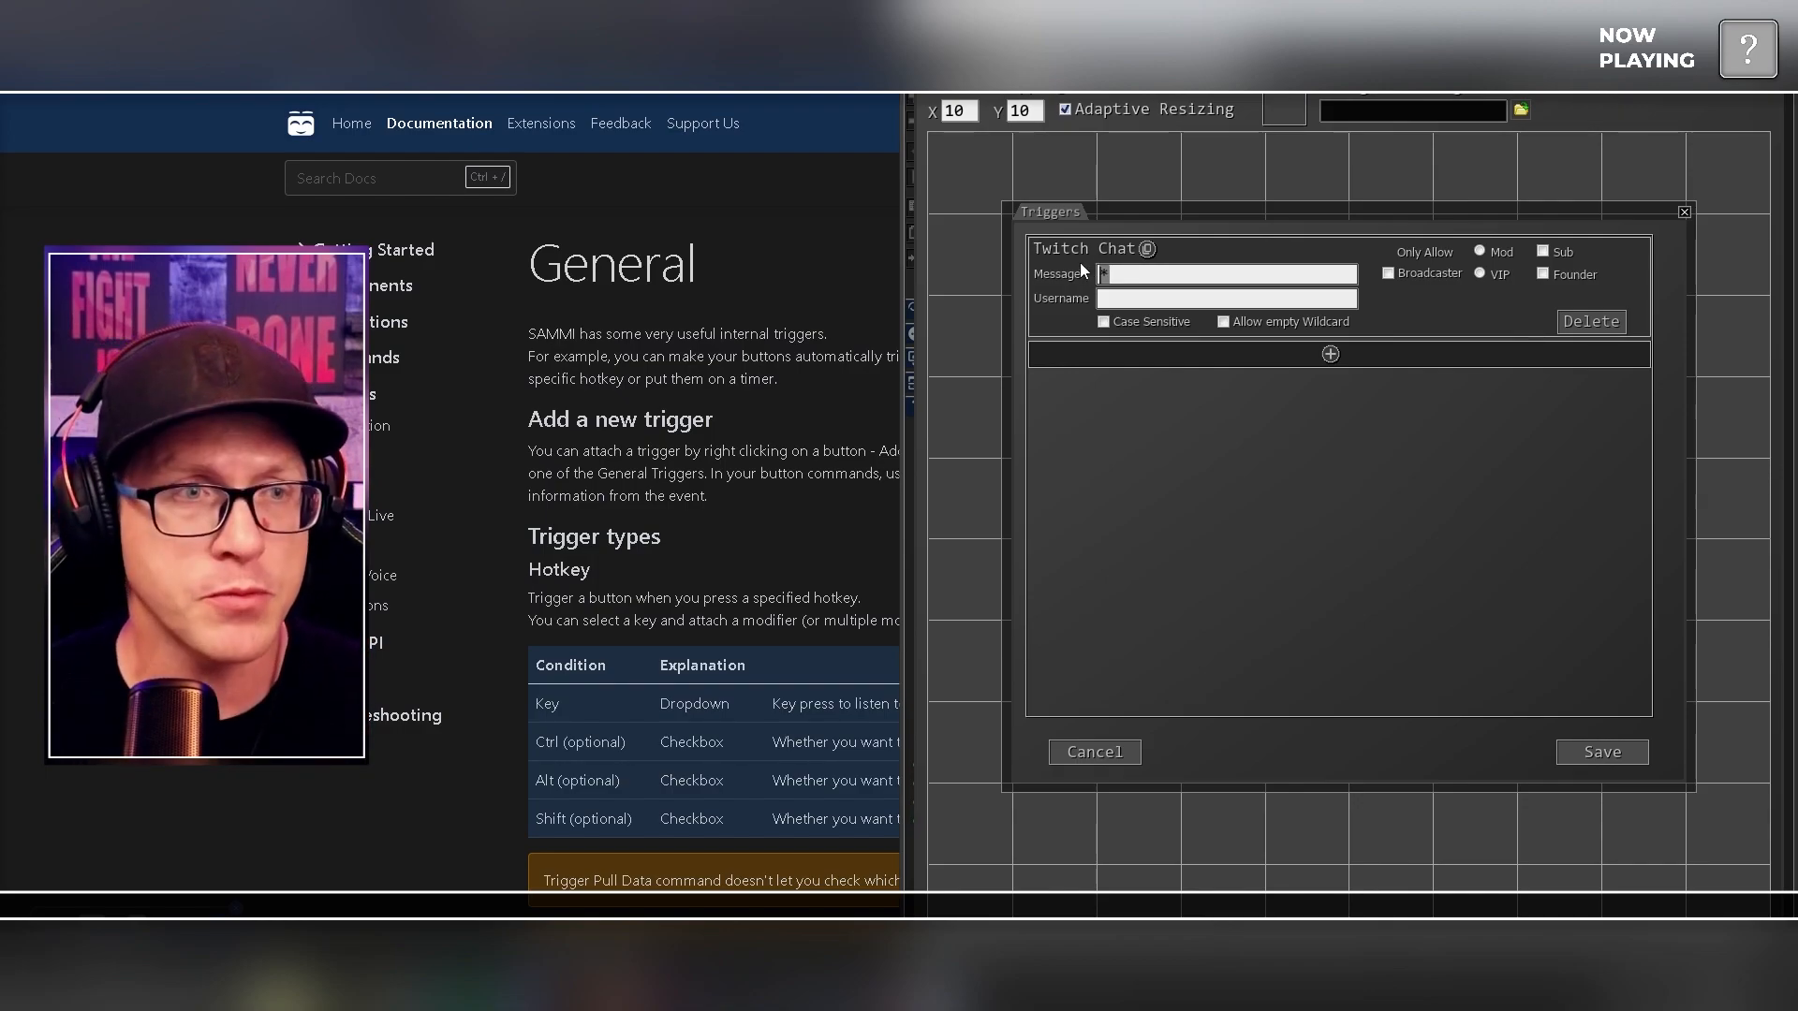
pyautogui.click(1117, 302)
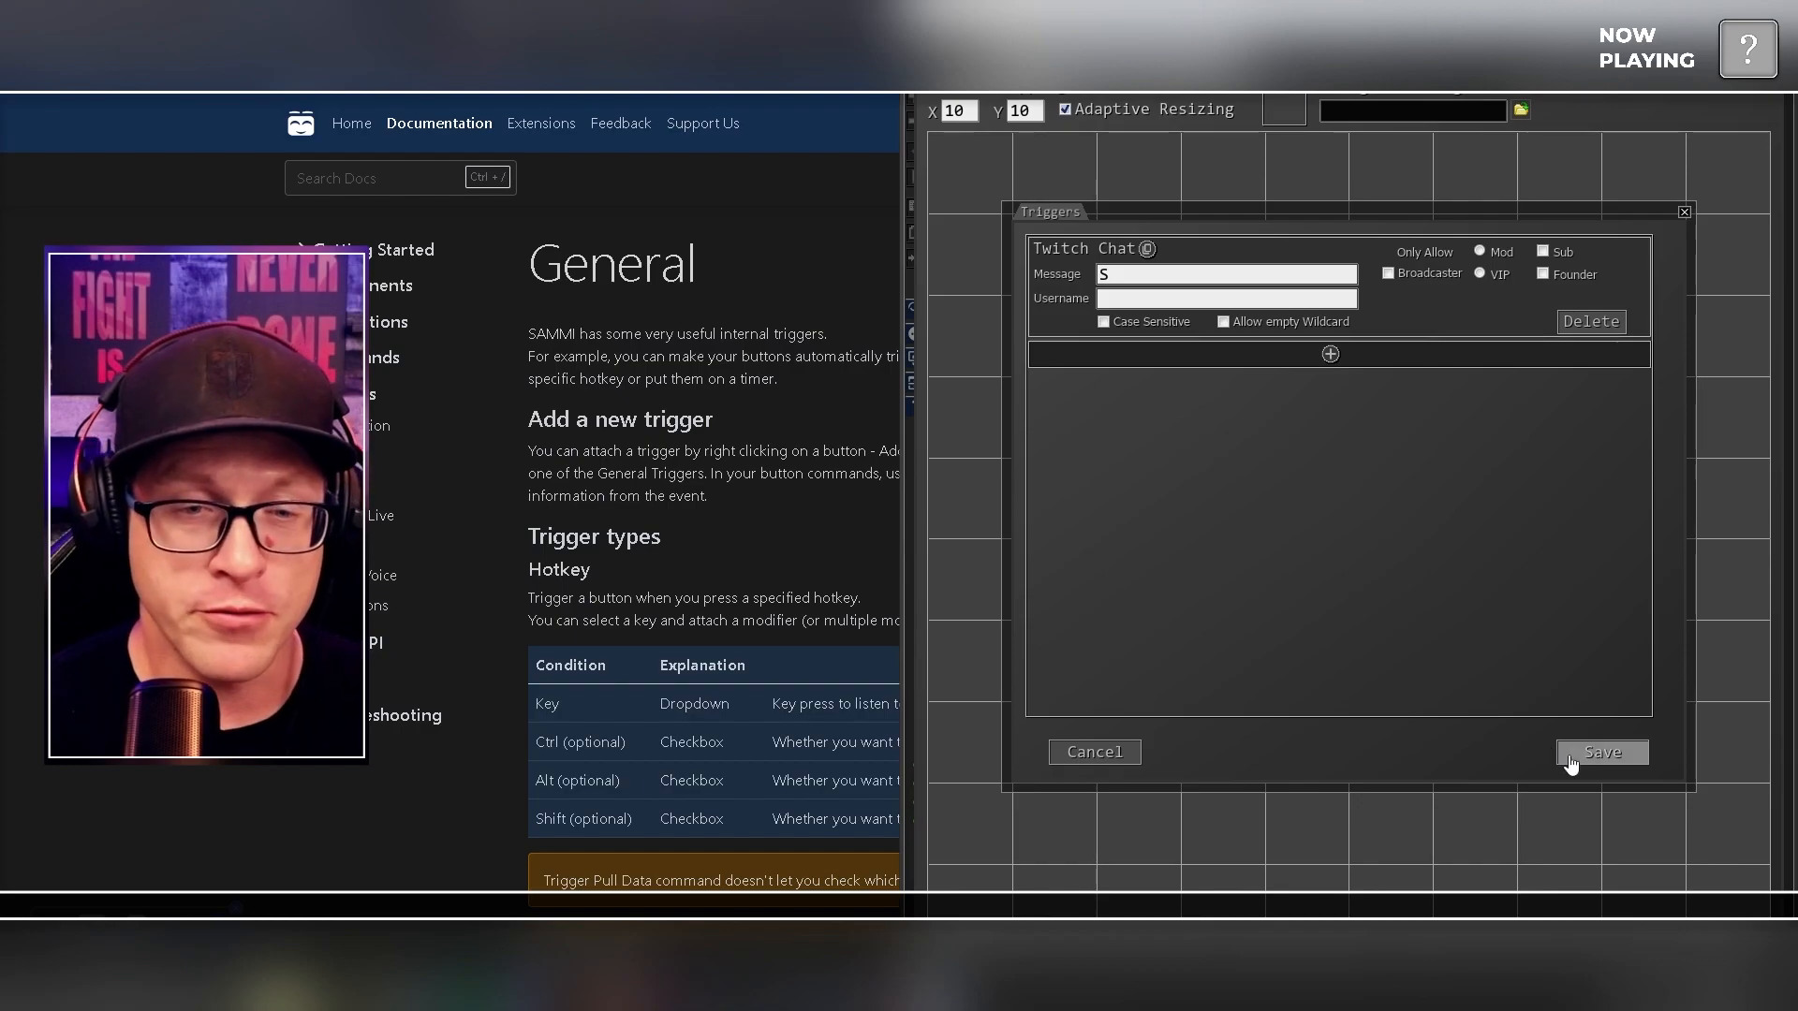
pyautogui.click(1601, 752)
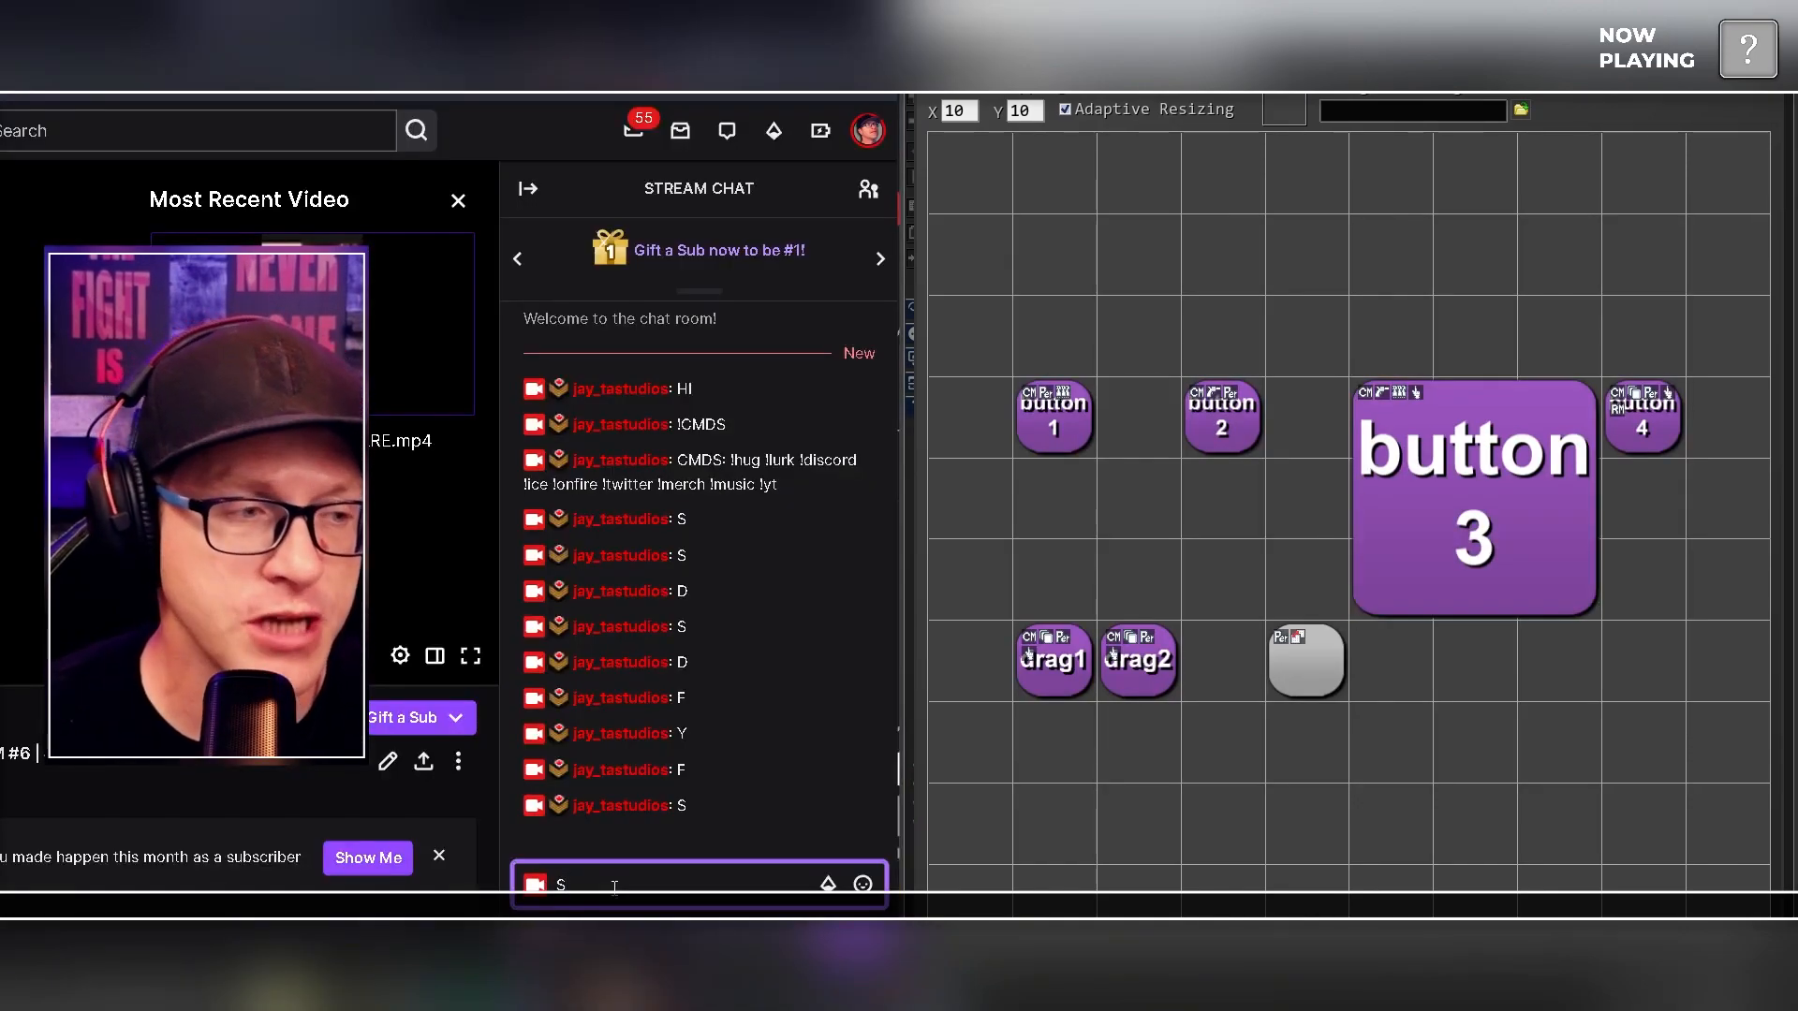
pyautogui.press('Return')
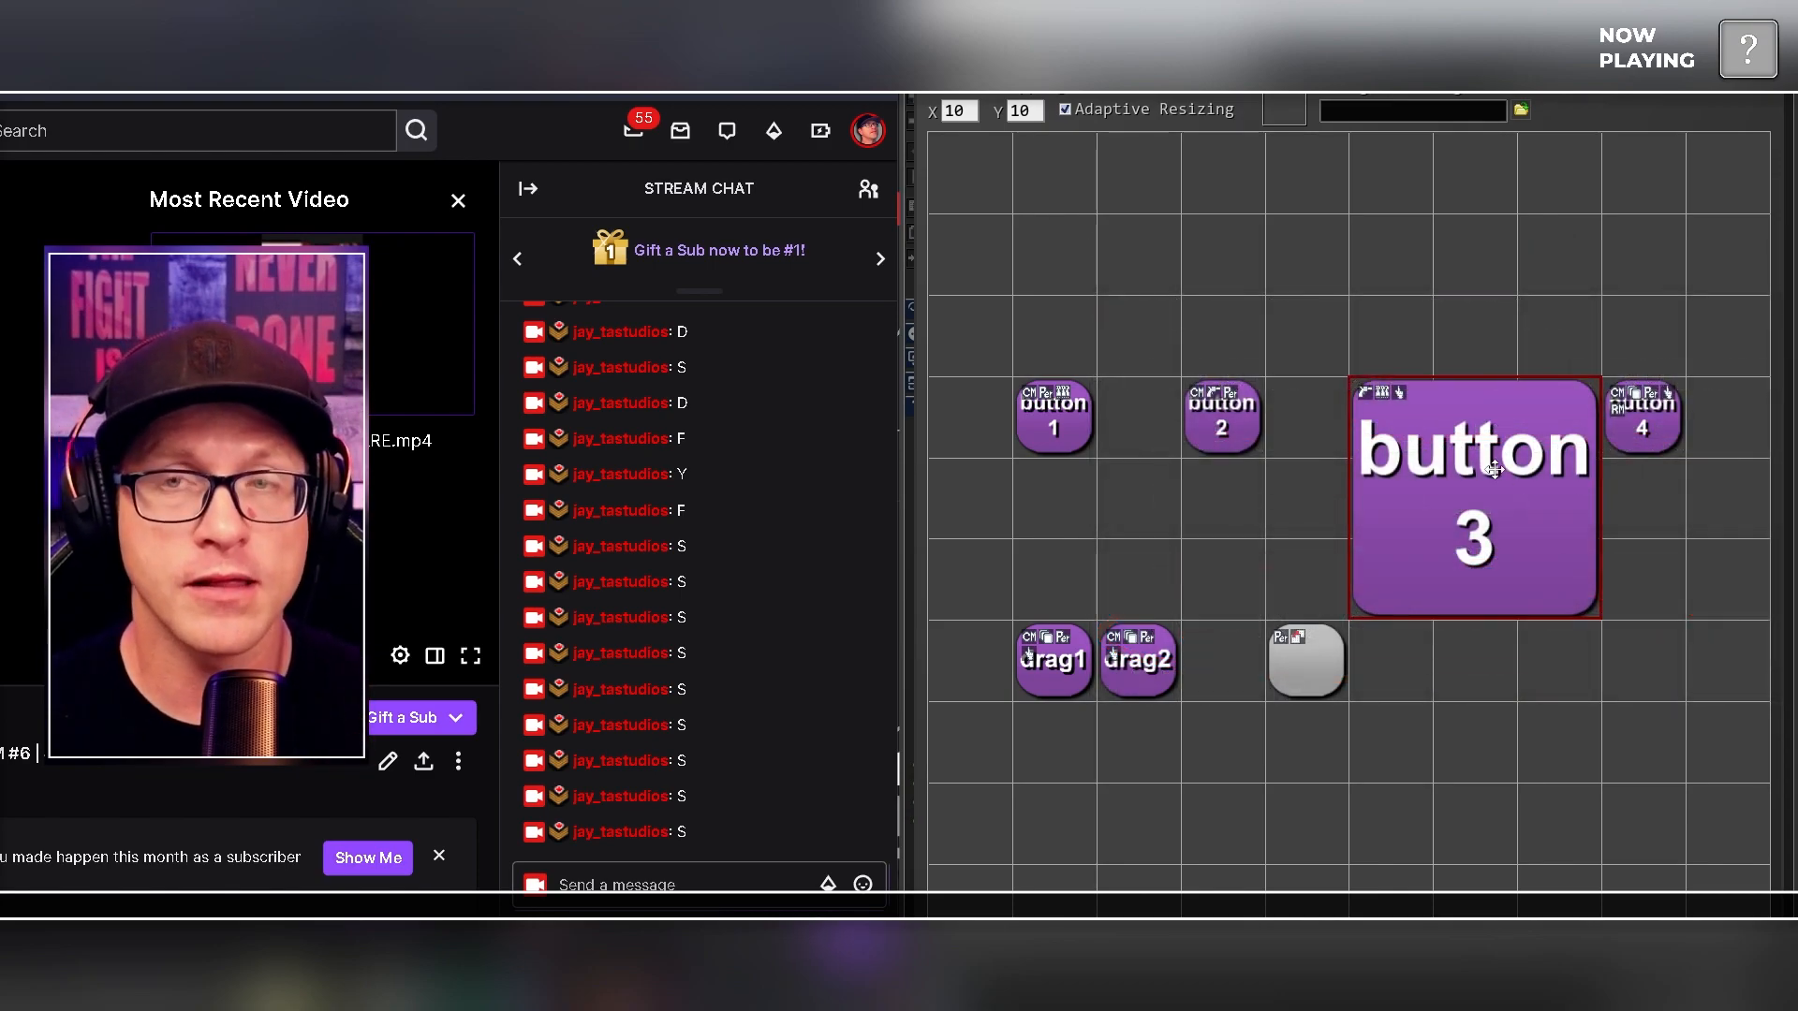
# Step: Open button 3's commands for editing and add an OBS Source Change Visibility command
pyautogui.rightClick(1493, 470)
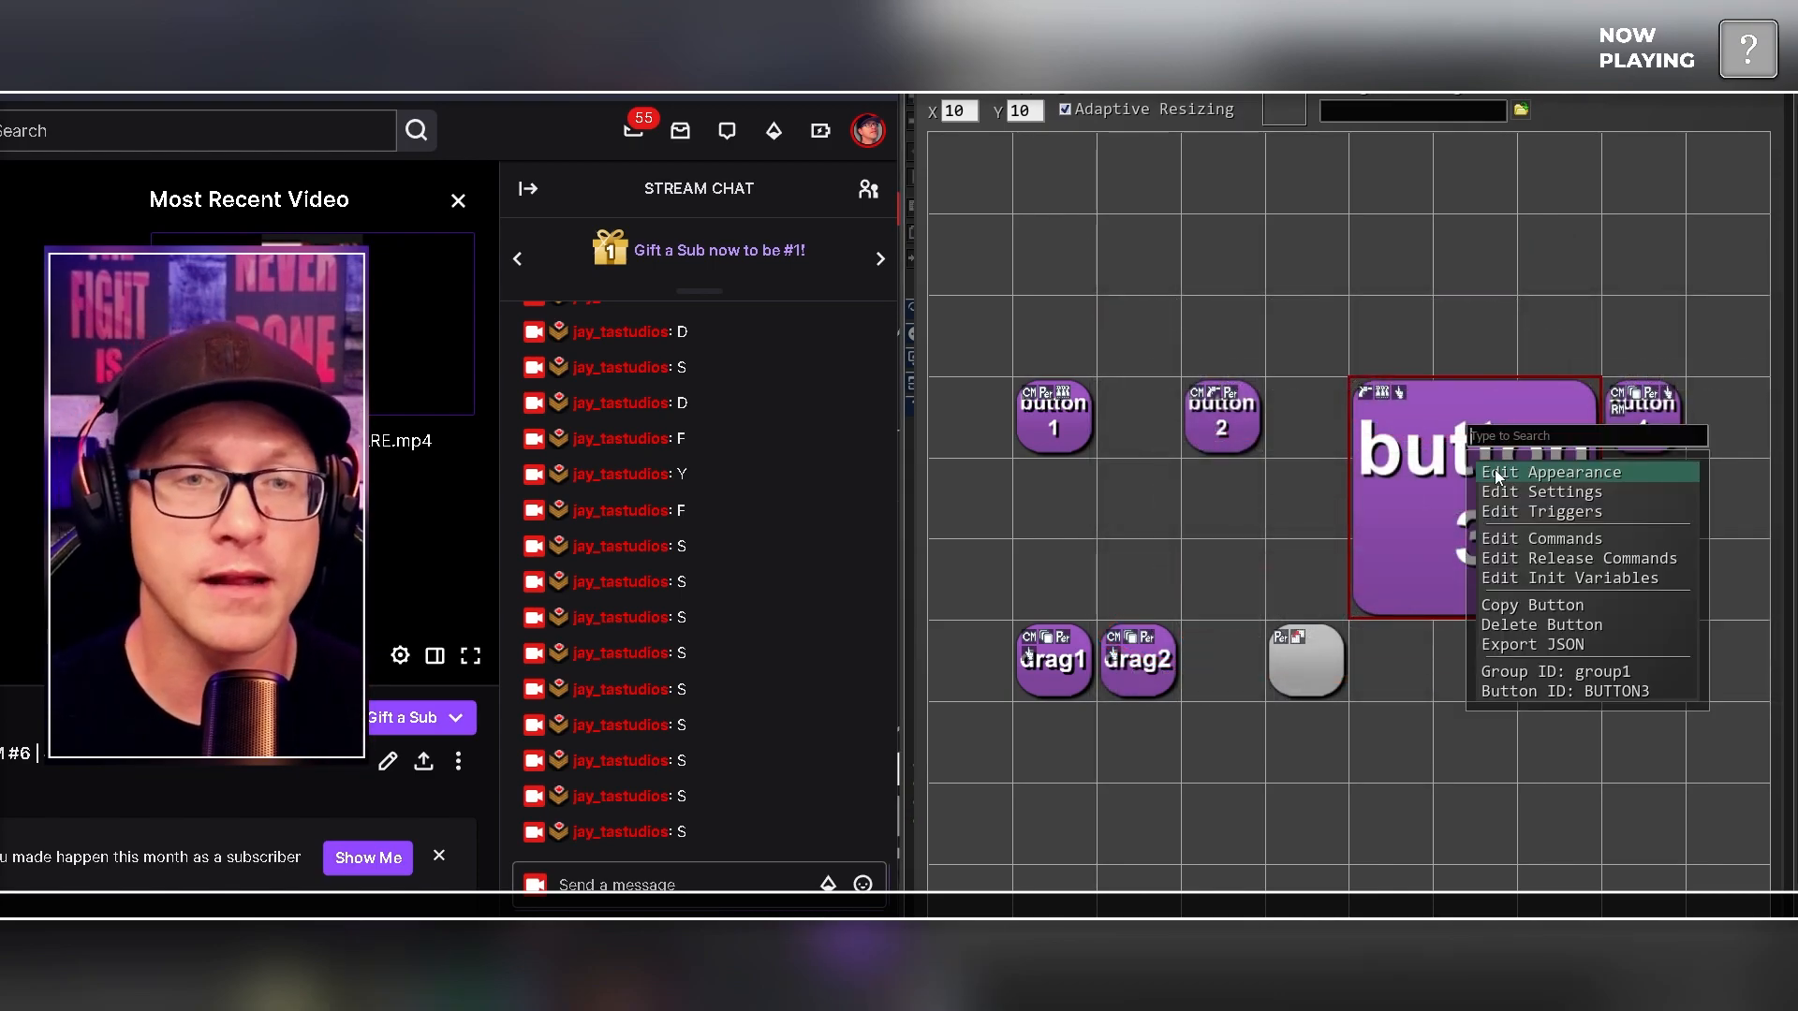
pyautogui.click(1533, 539)
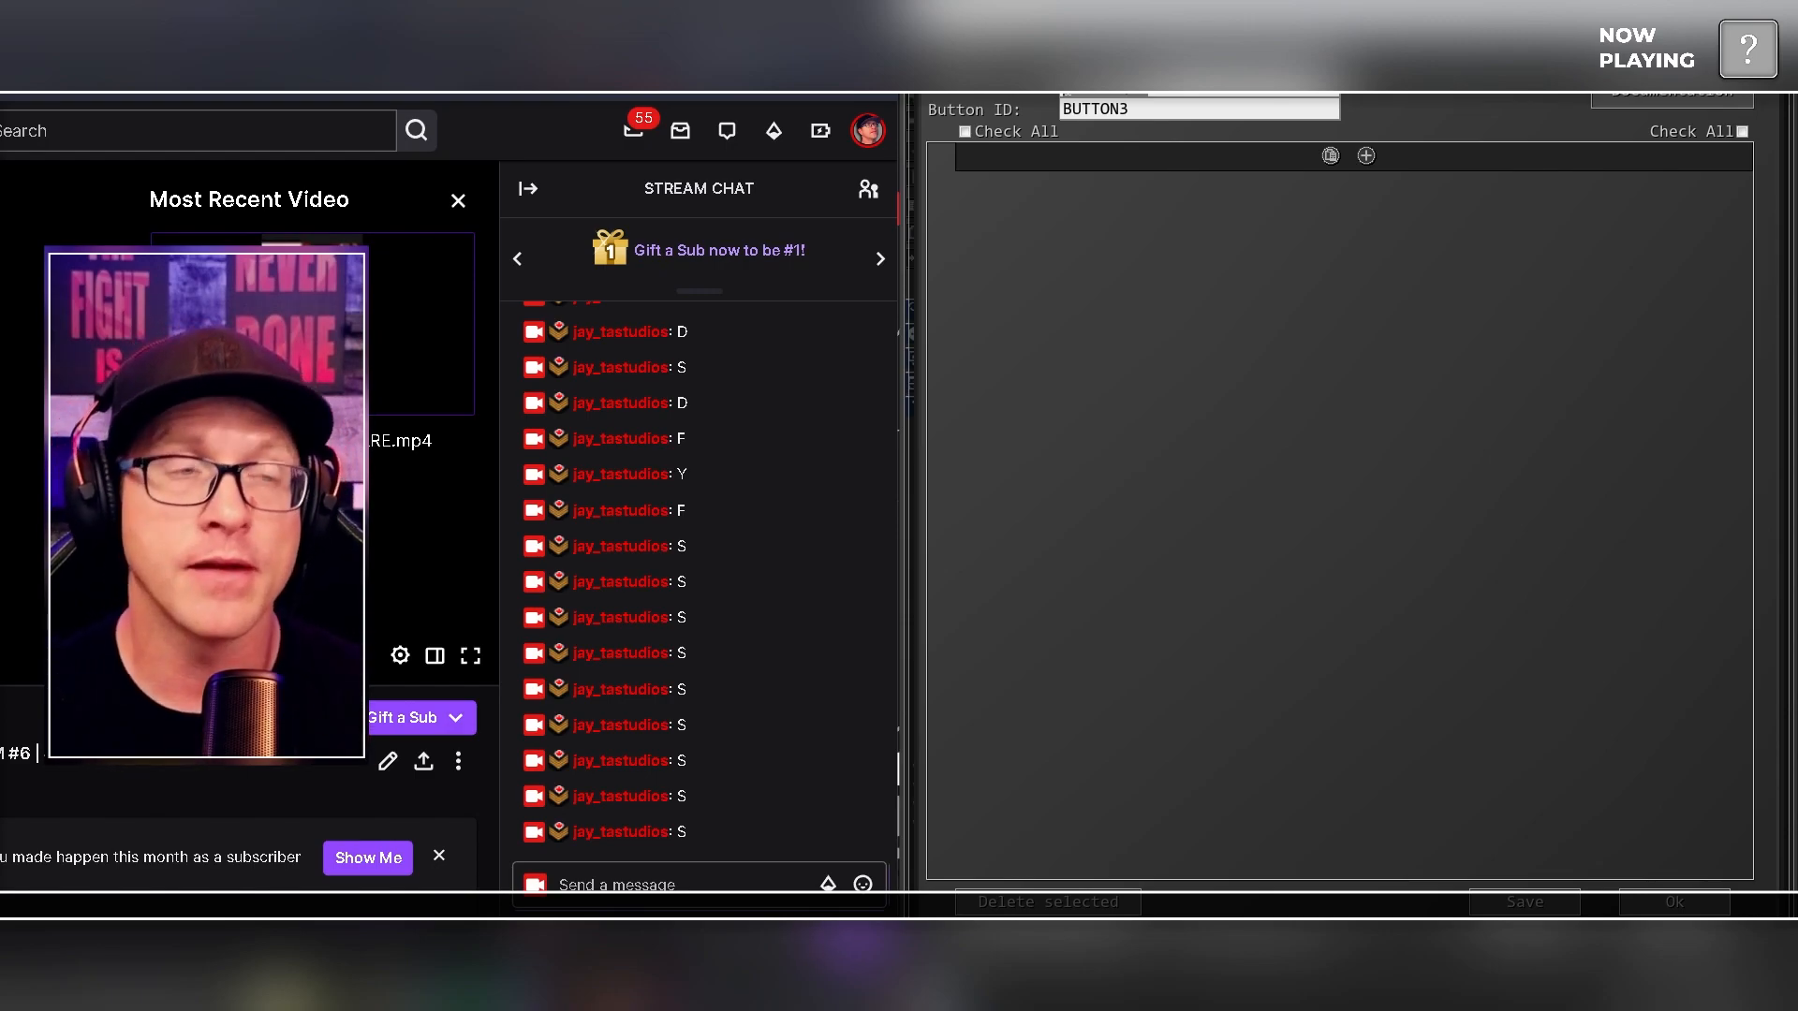
pyautogui.click(1163, 107)
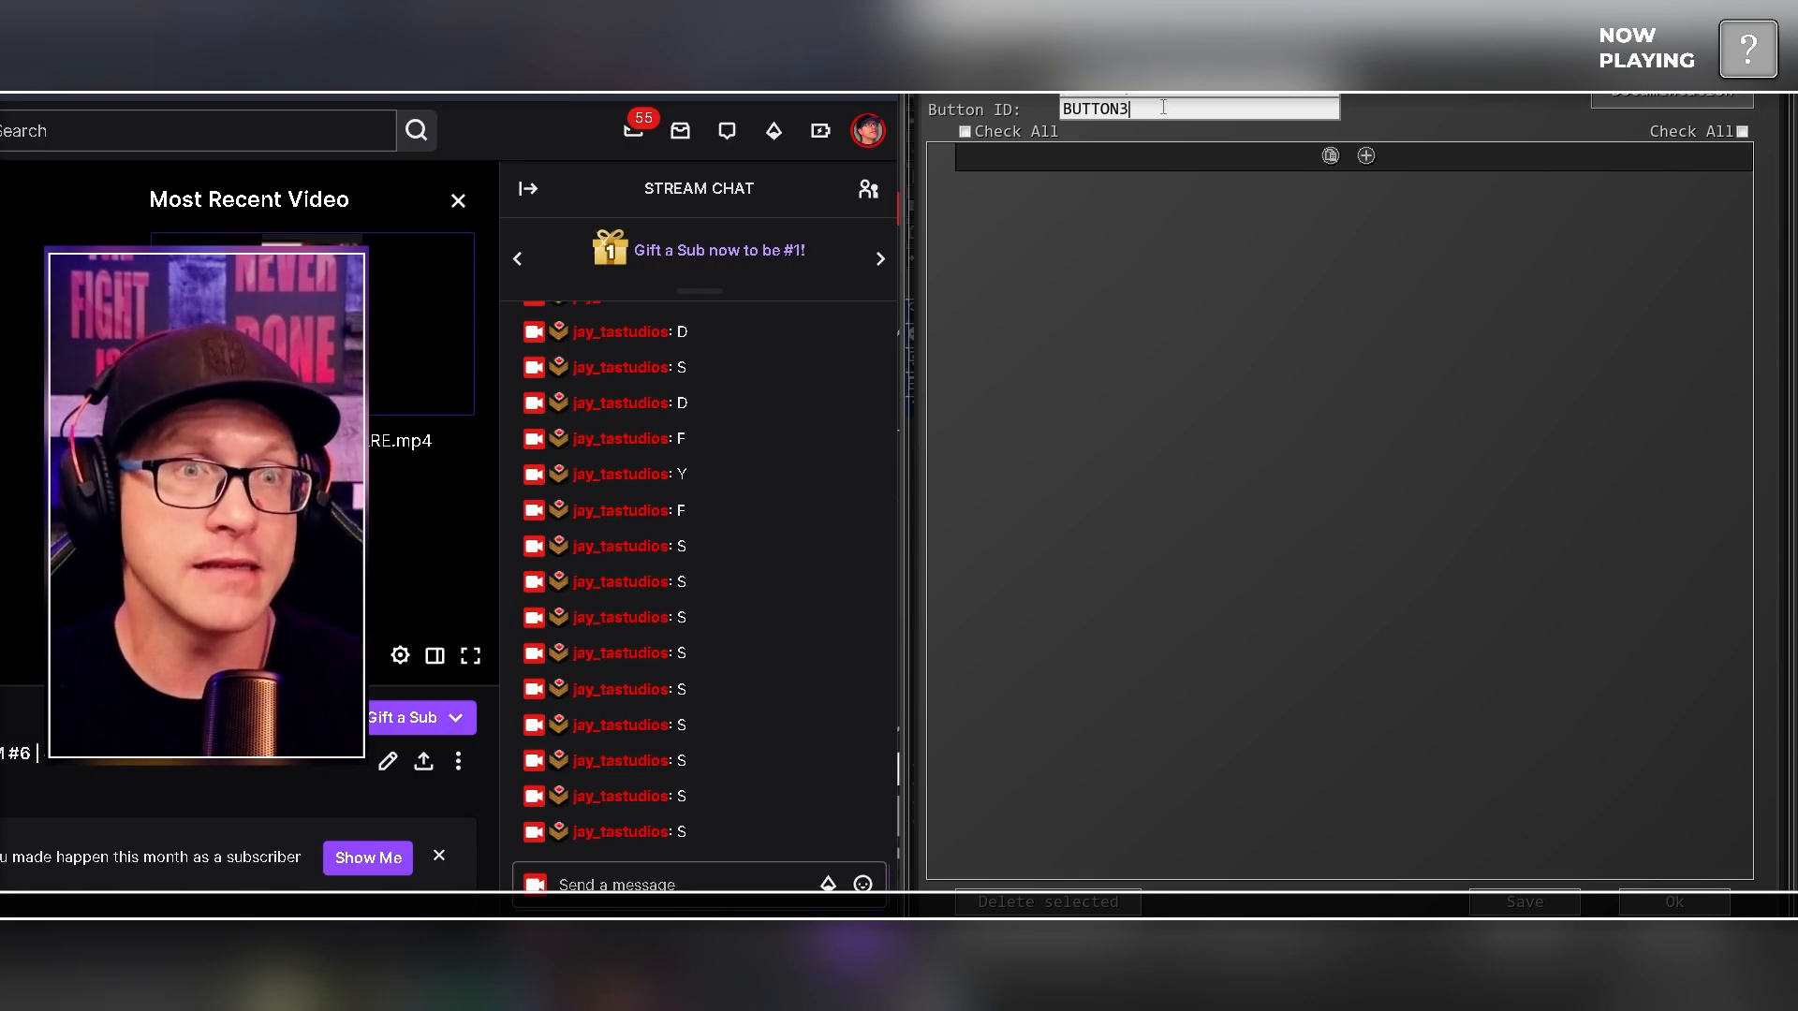
pyautogui.moveTo(1162, 107); pyautogui.dragTo(1065, 111)
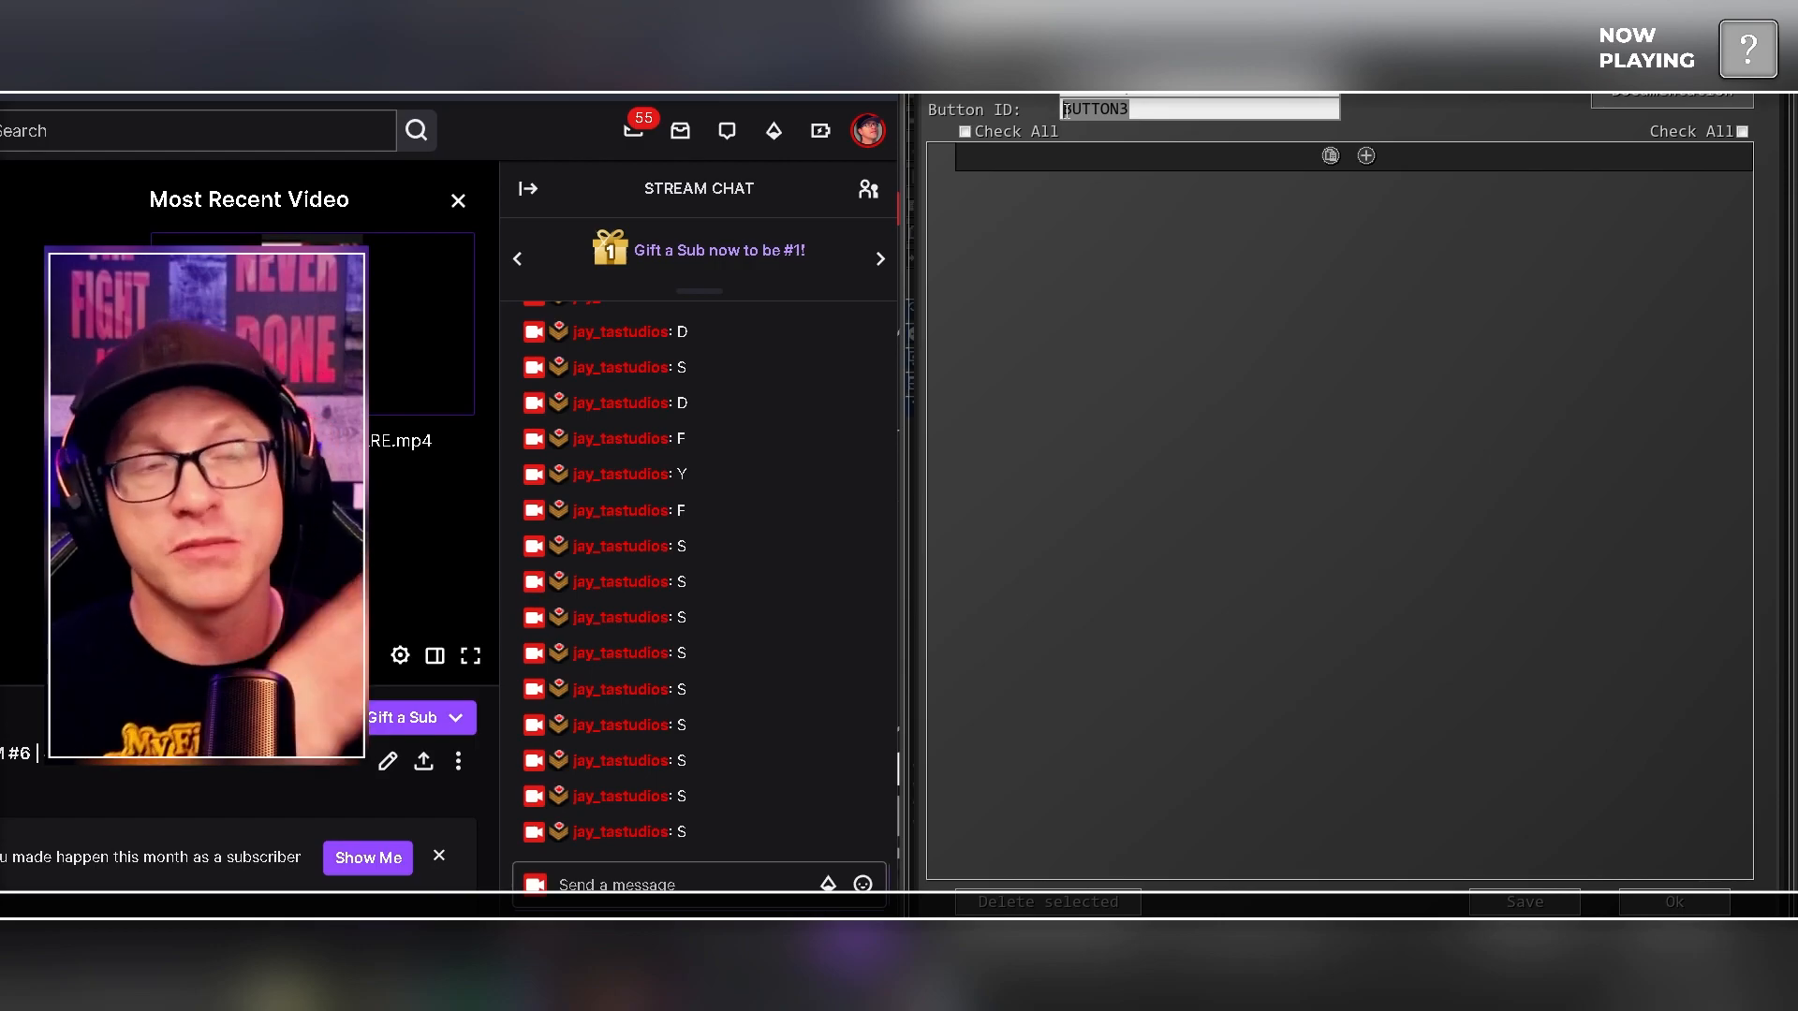
pyautogui.click(1365, 234)
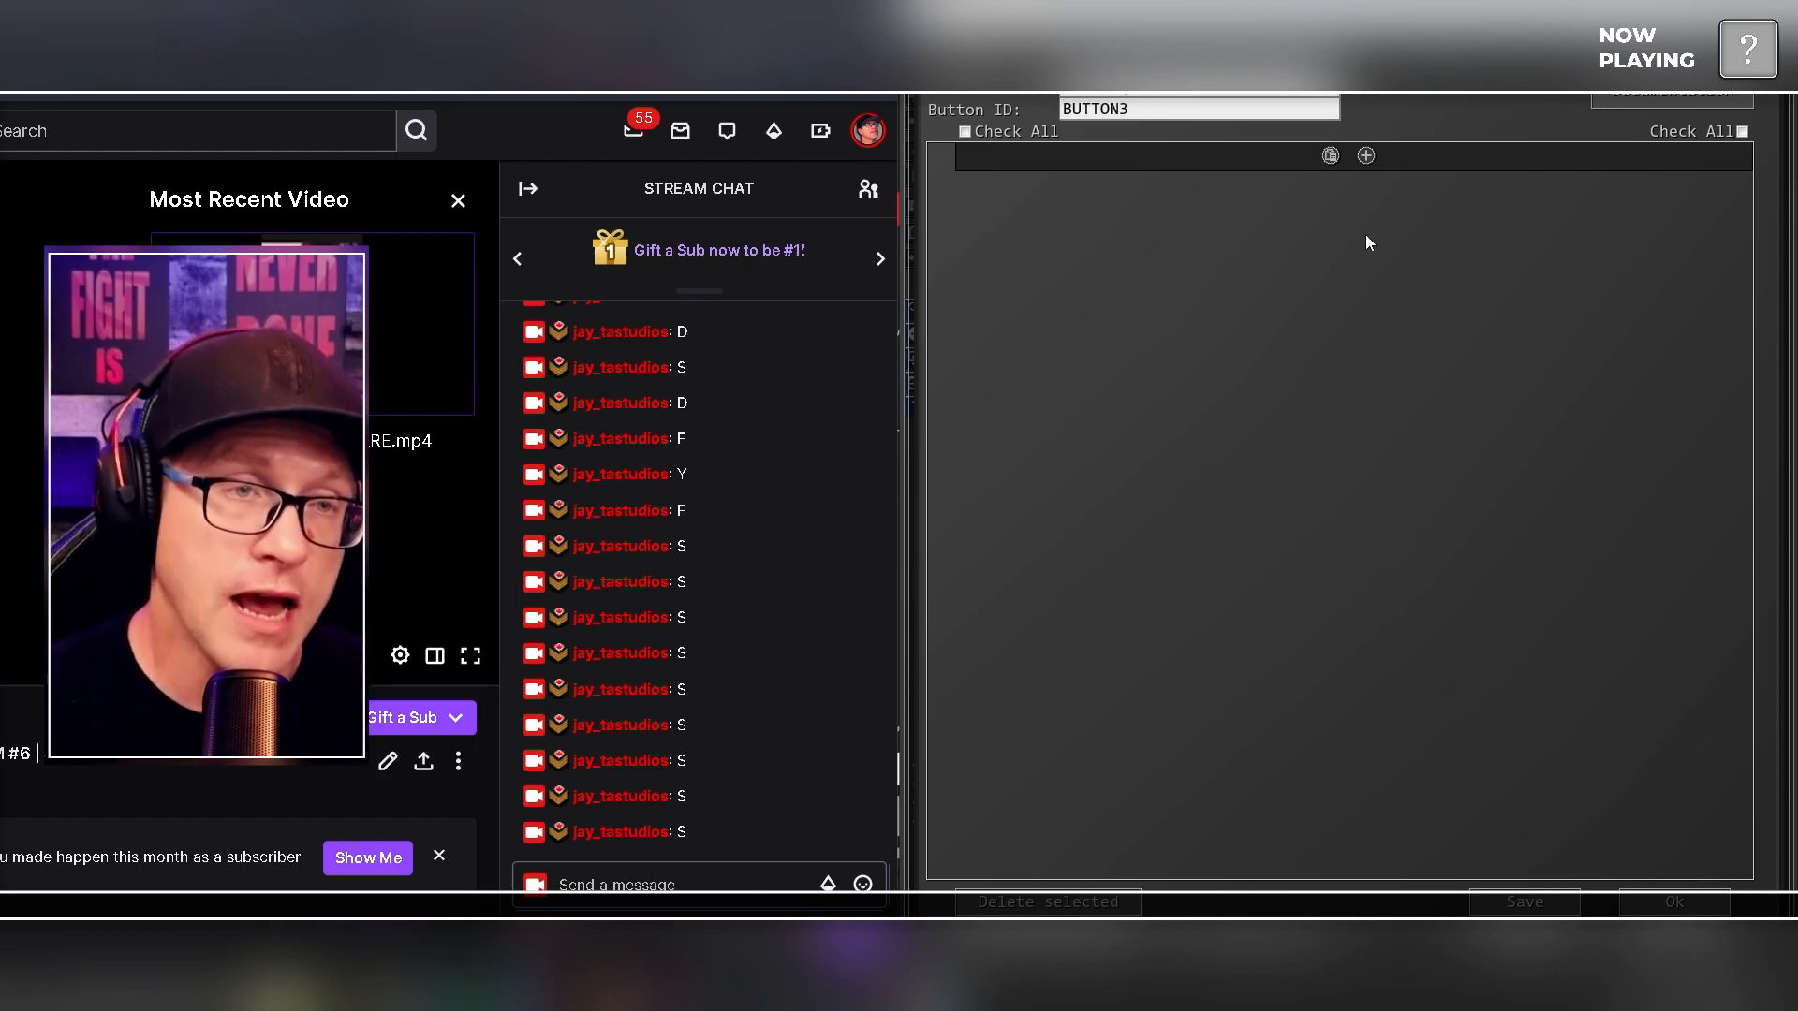
pyautogui.click(1366, 157)
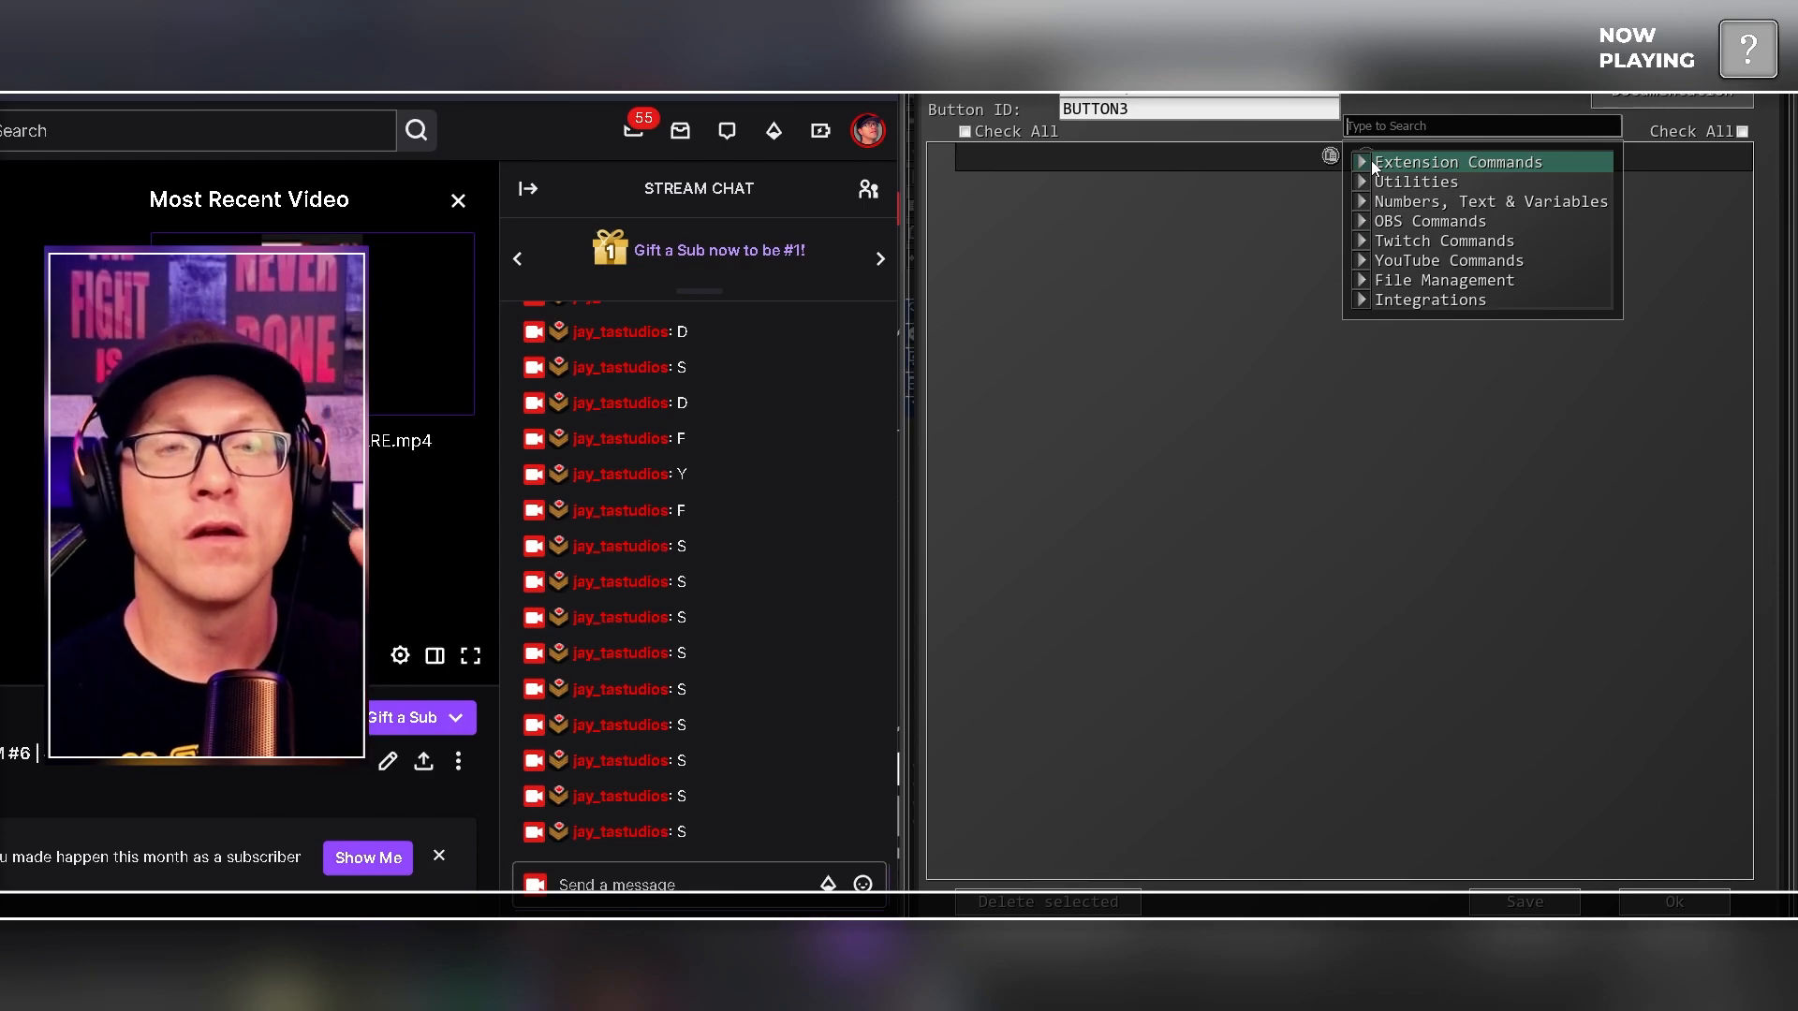
pyautogui.click(1365, 221)
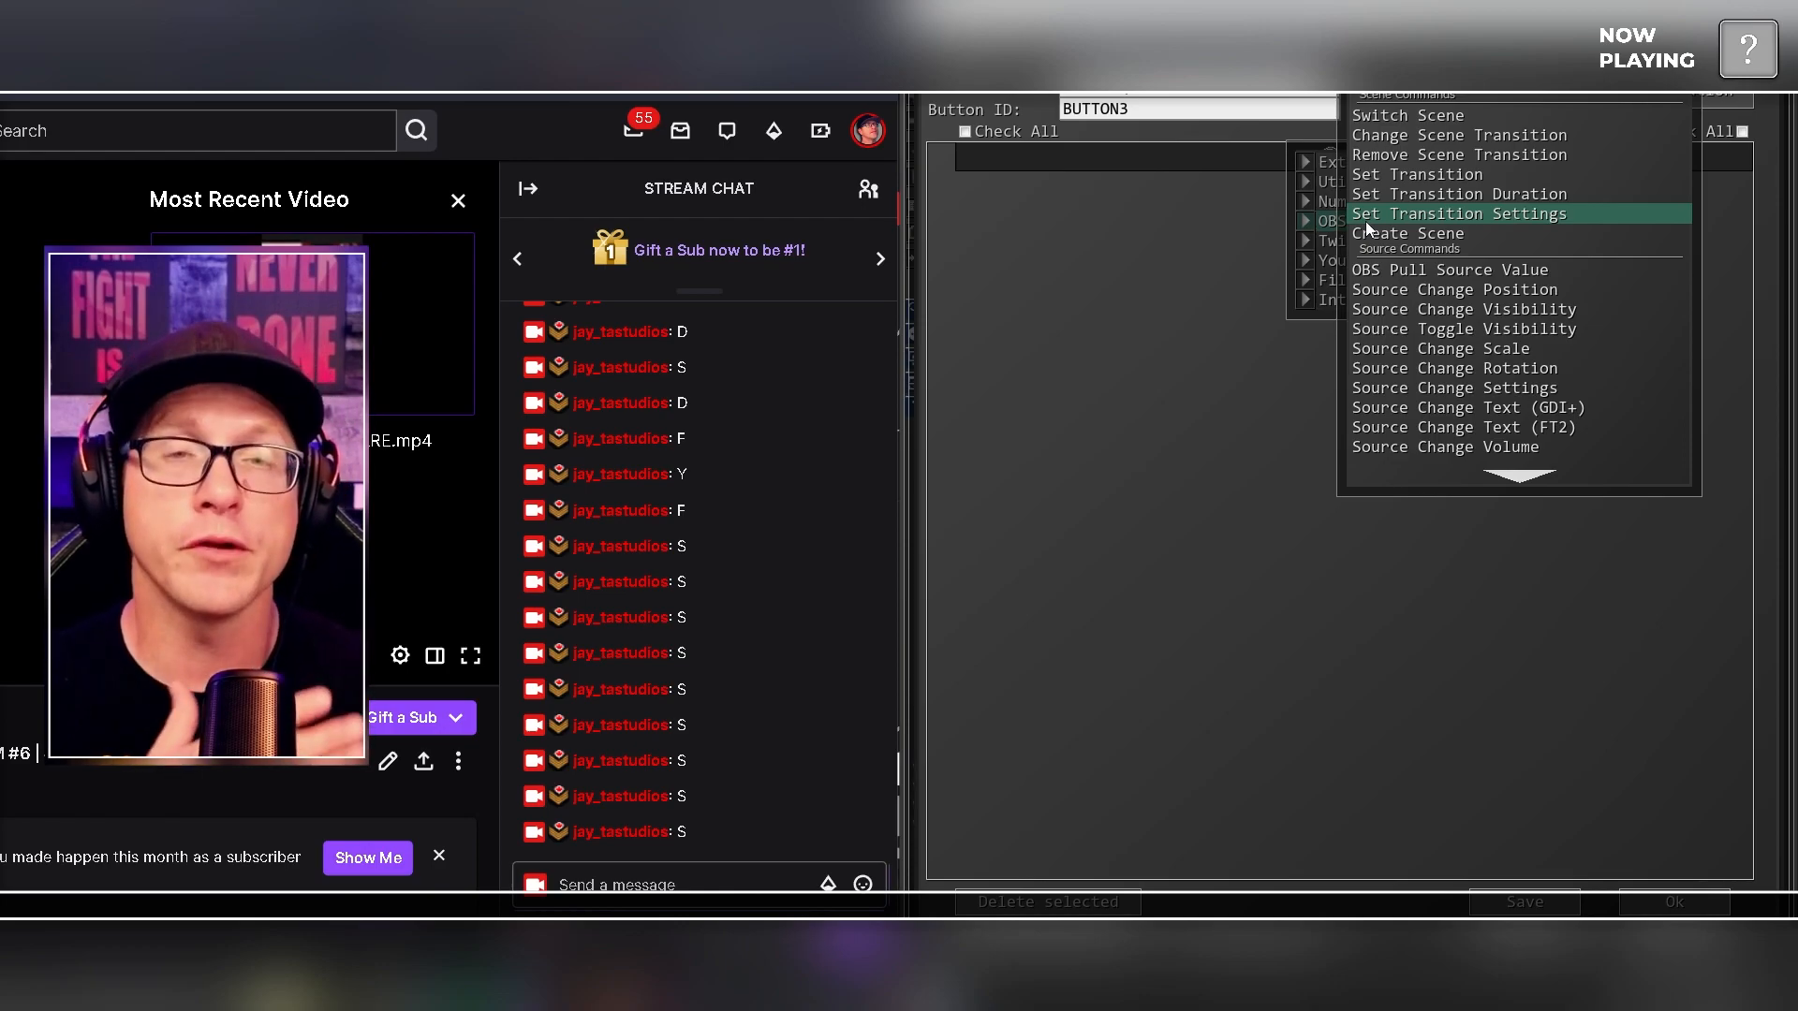
pyautogui.click(1387, 317)
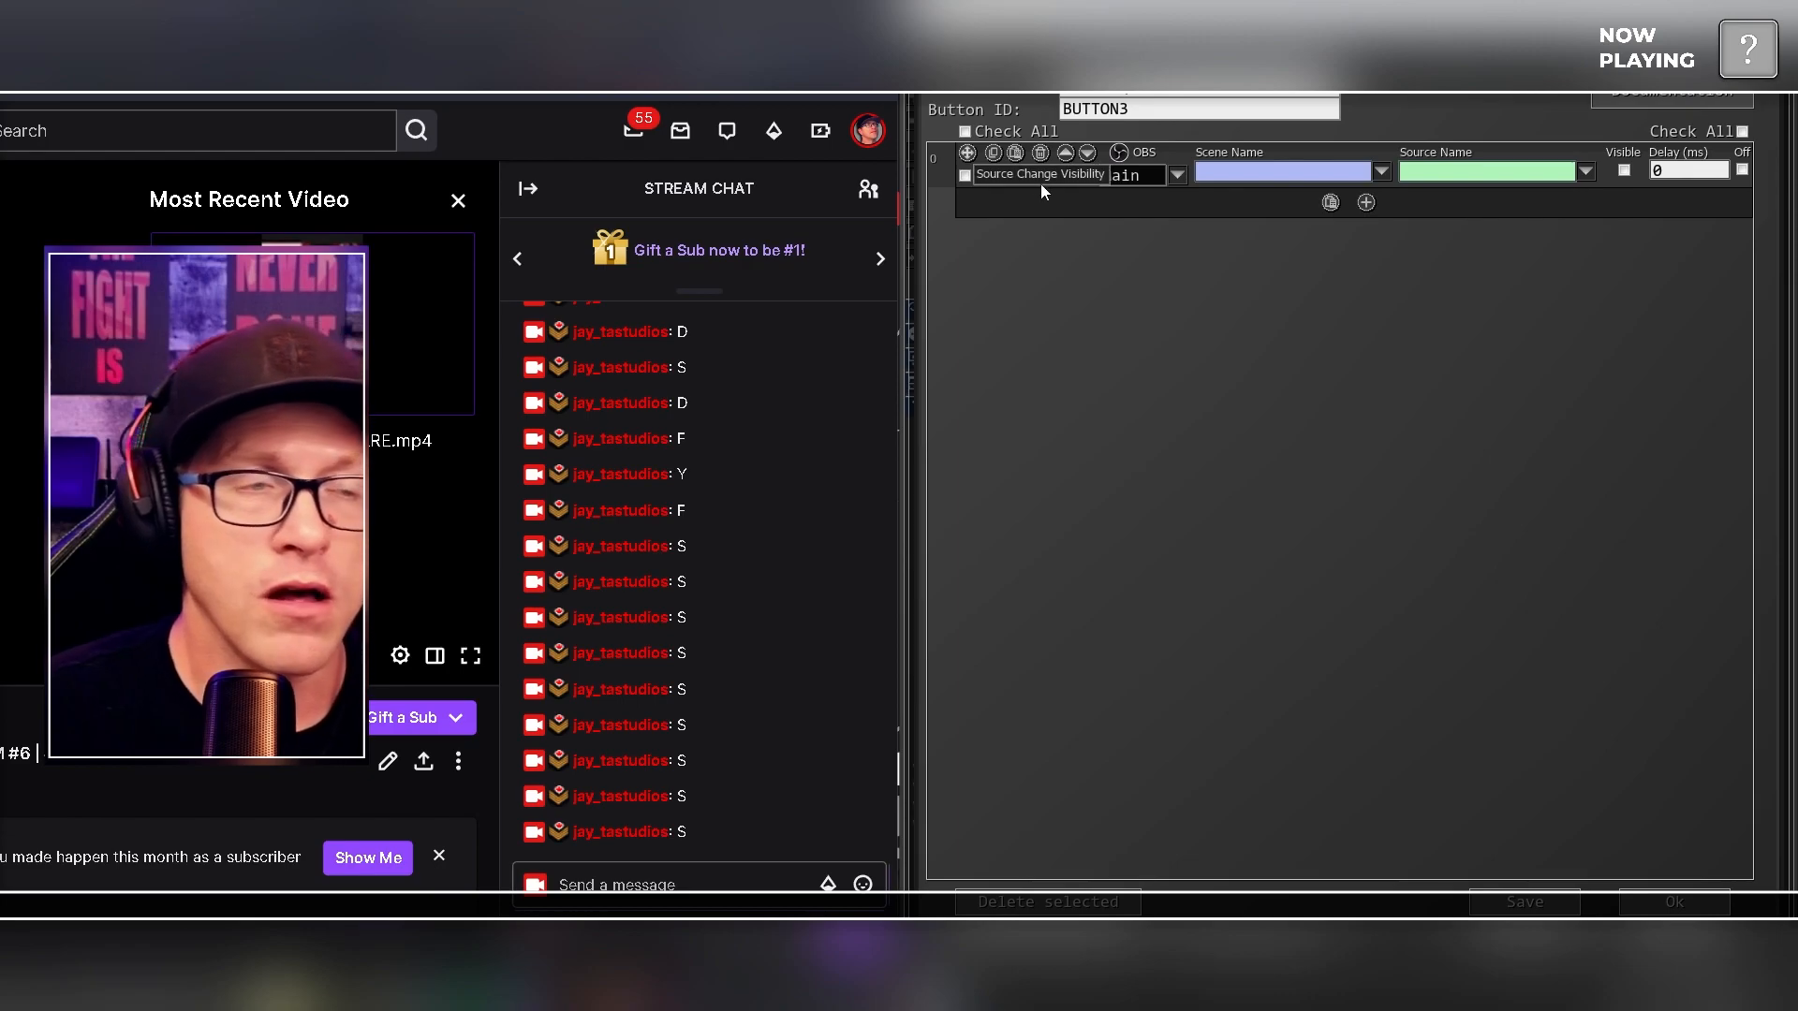
pyautogui.click(962, 177)
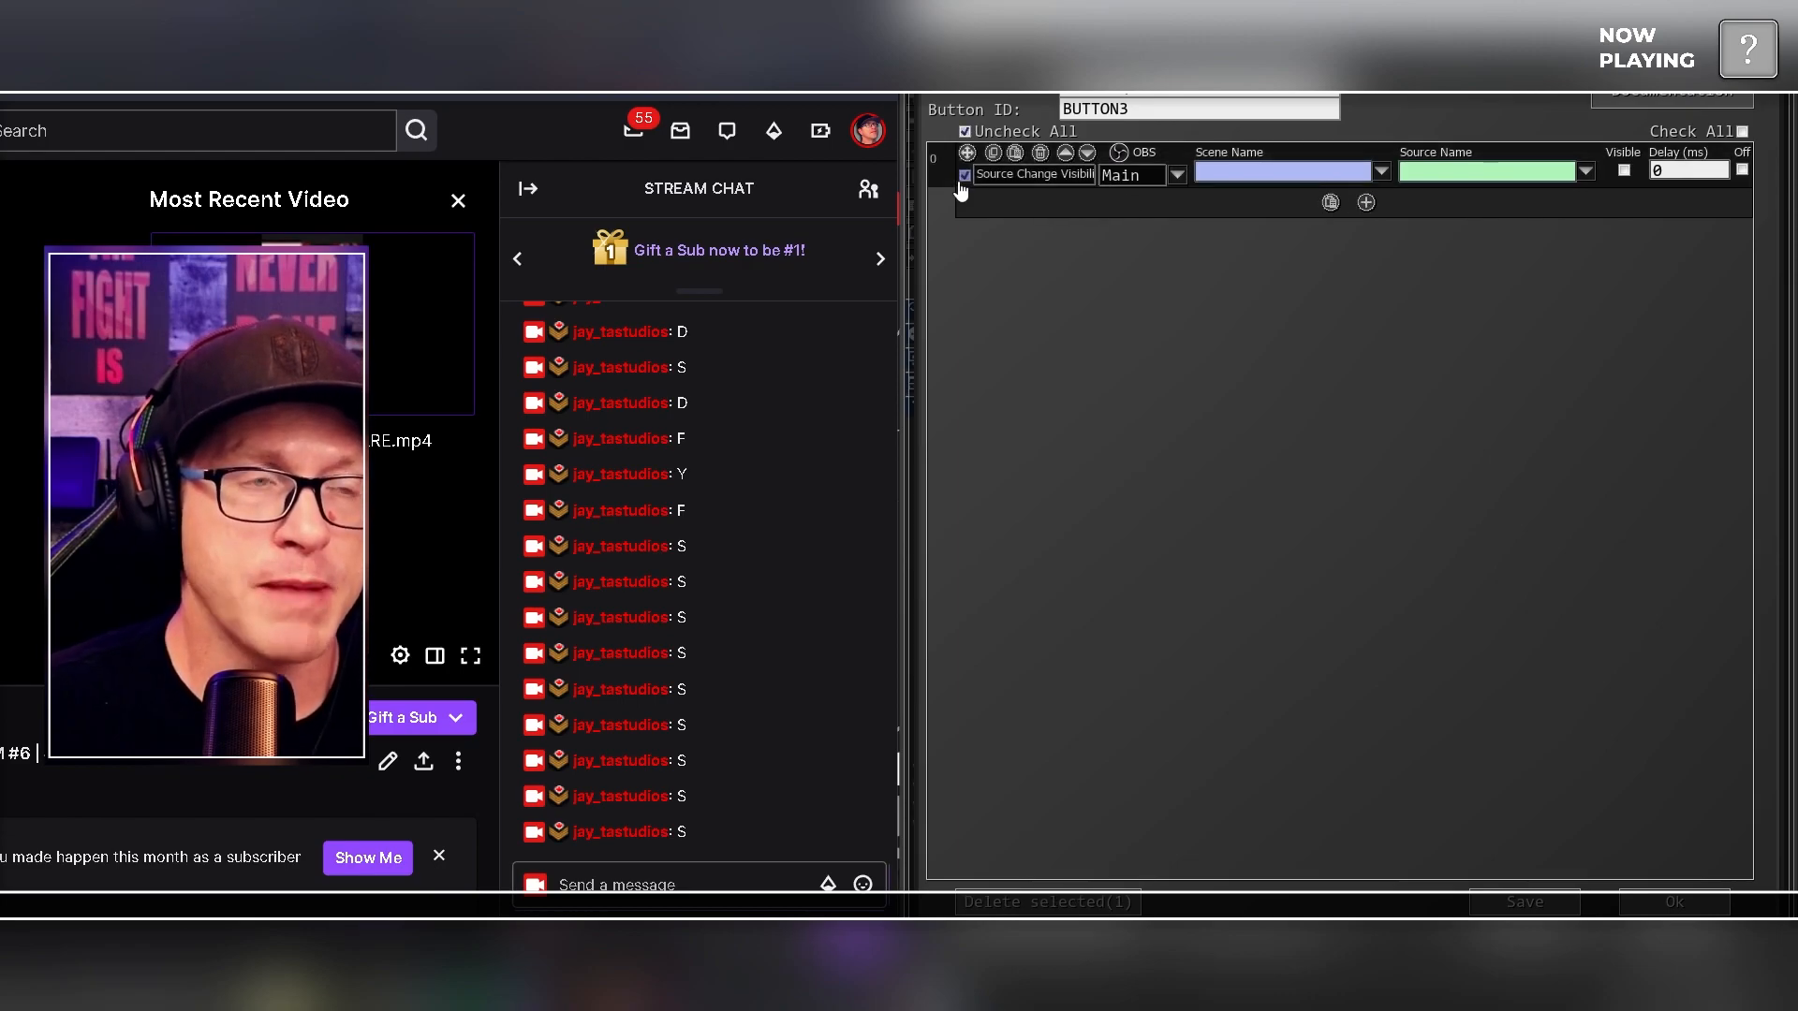
pyautogui.click(964, 176)
pyautogui.click(963, 176)
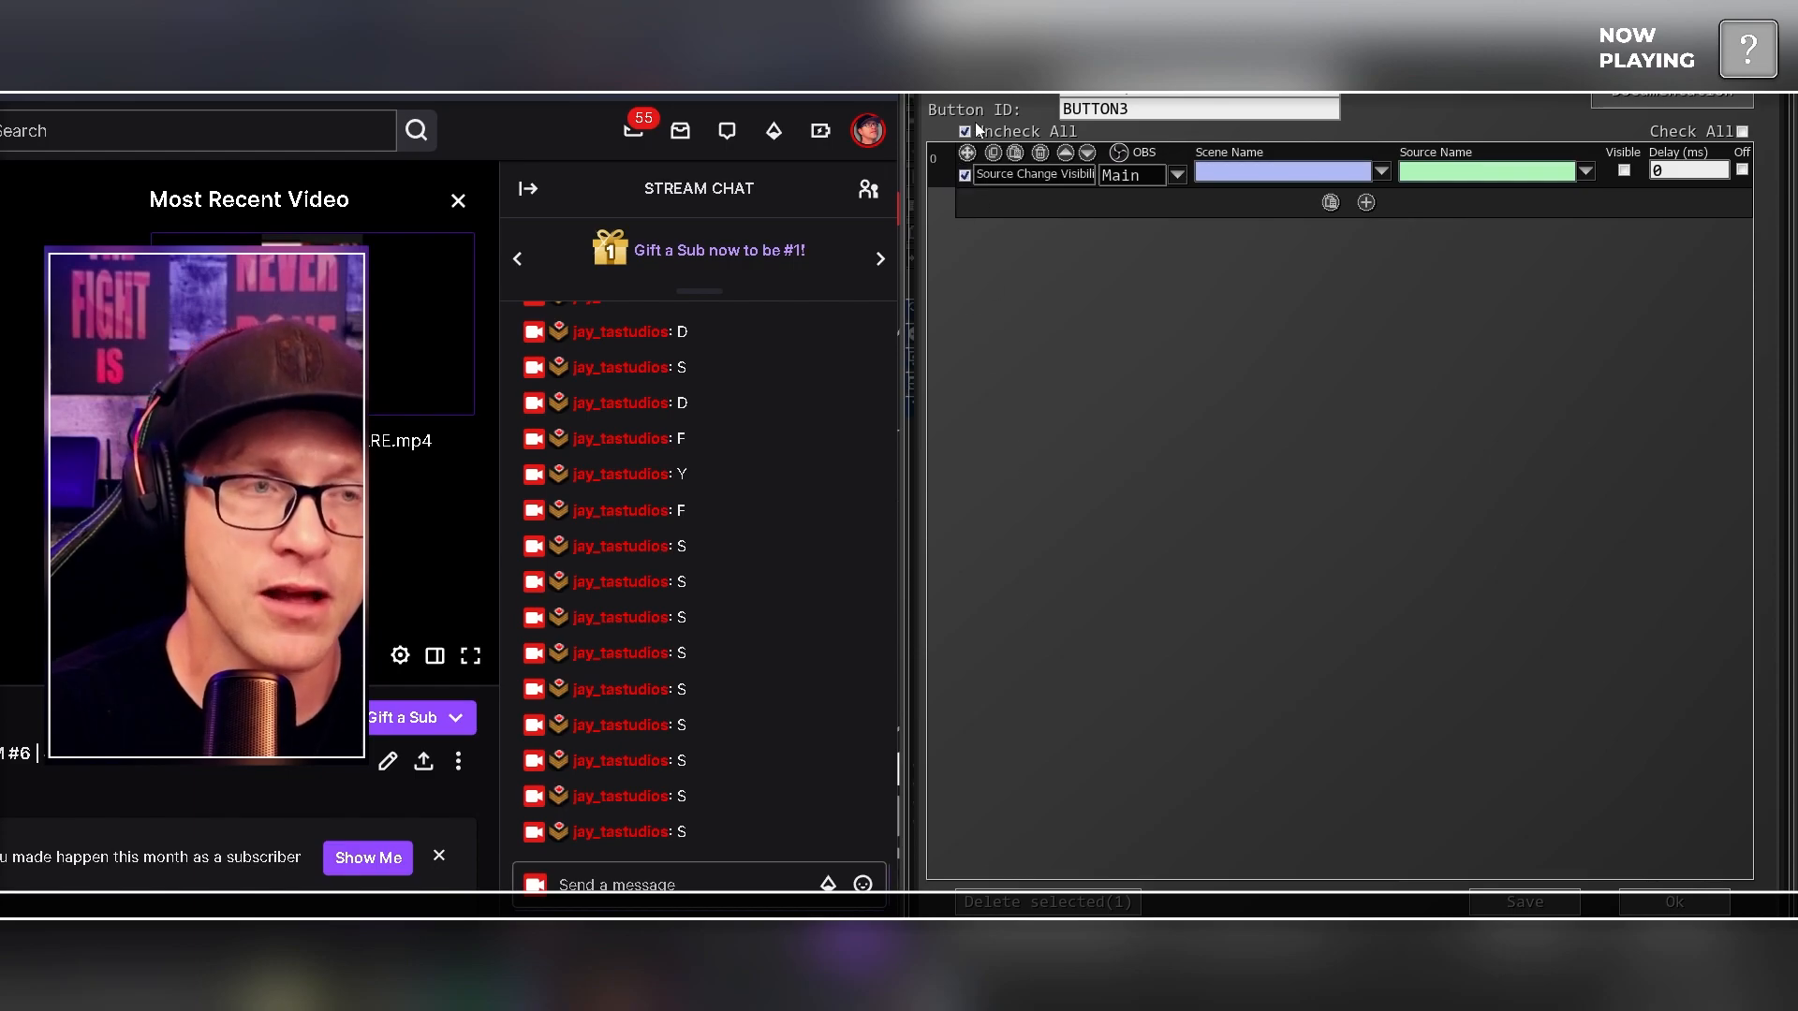
pyautogui.click(964, 176)
pyautogui.click(963, 176)
pyautogui.click(966, 132)
pyautogui.click(965, 132)
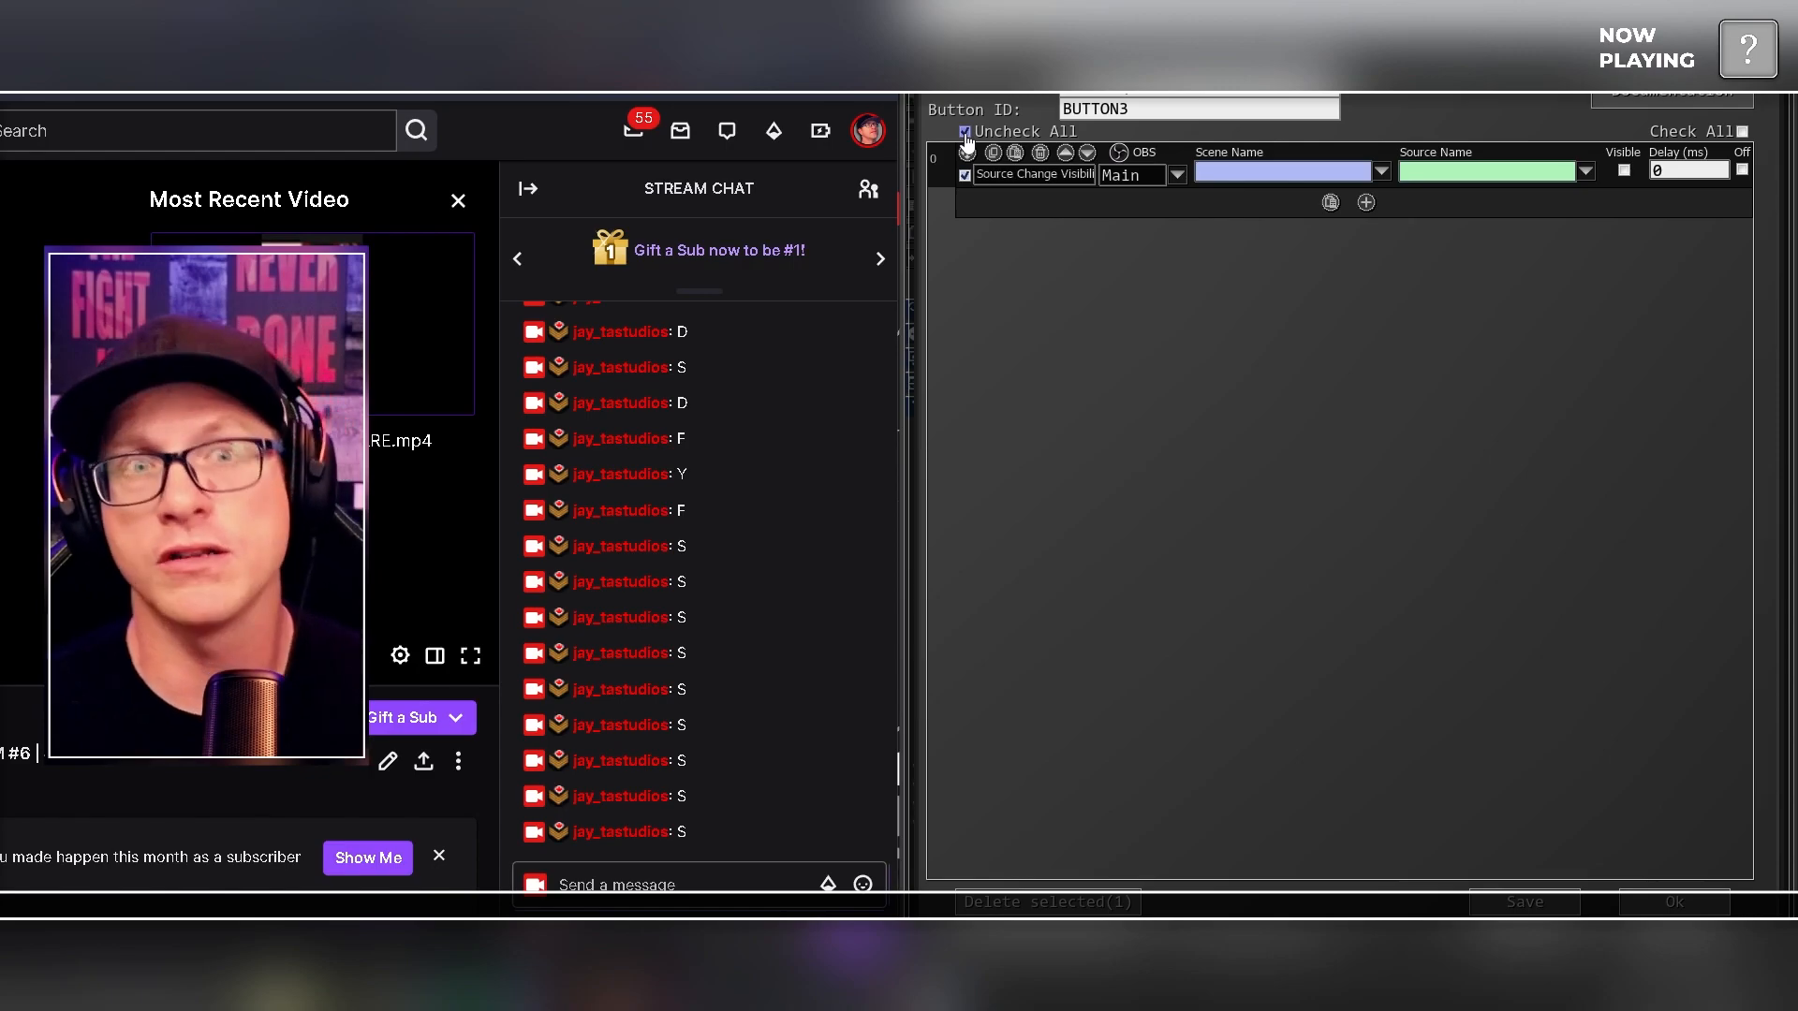
pyautogui.click(965, 133)
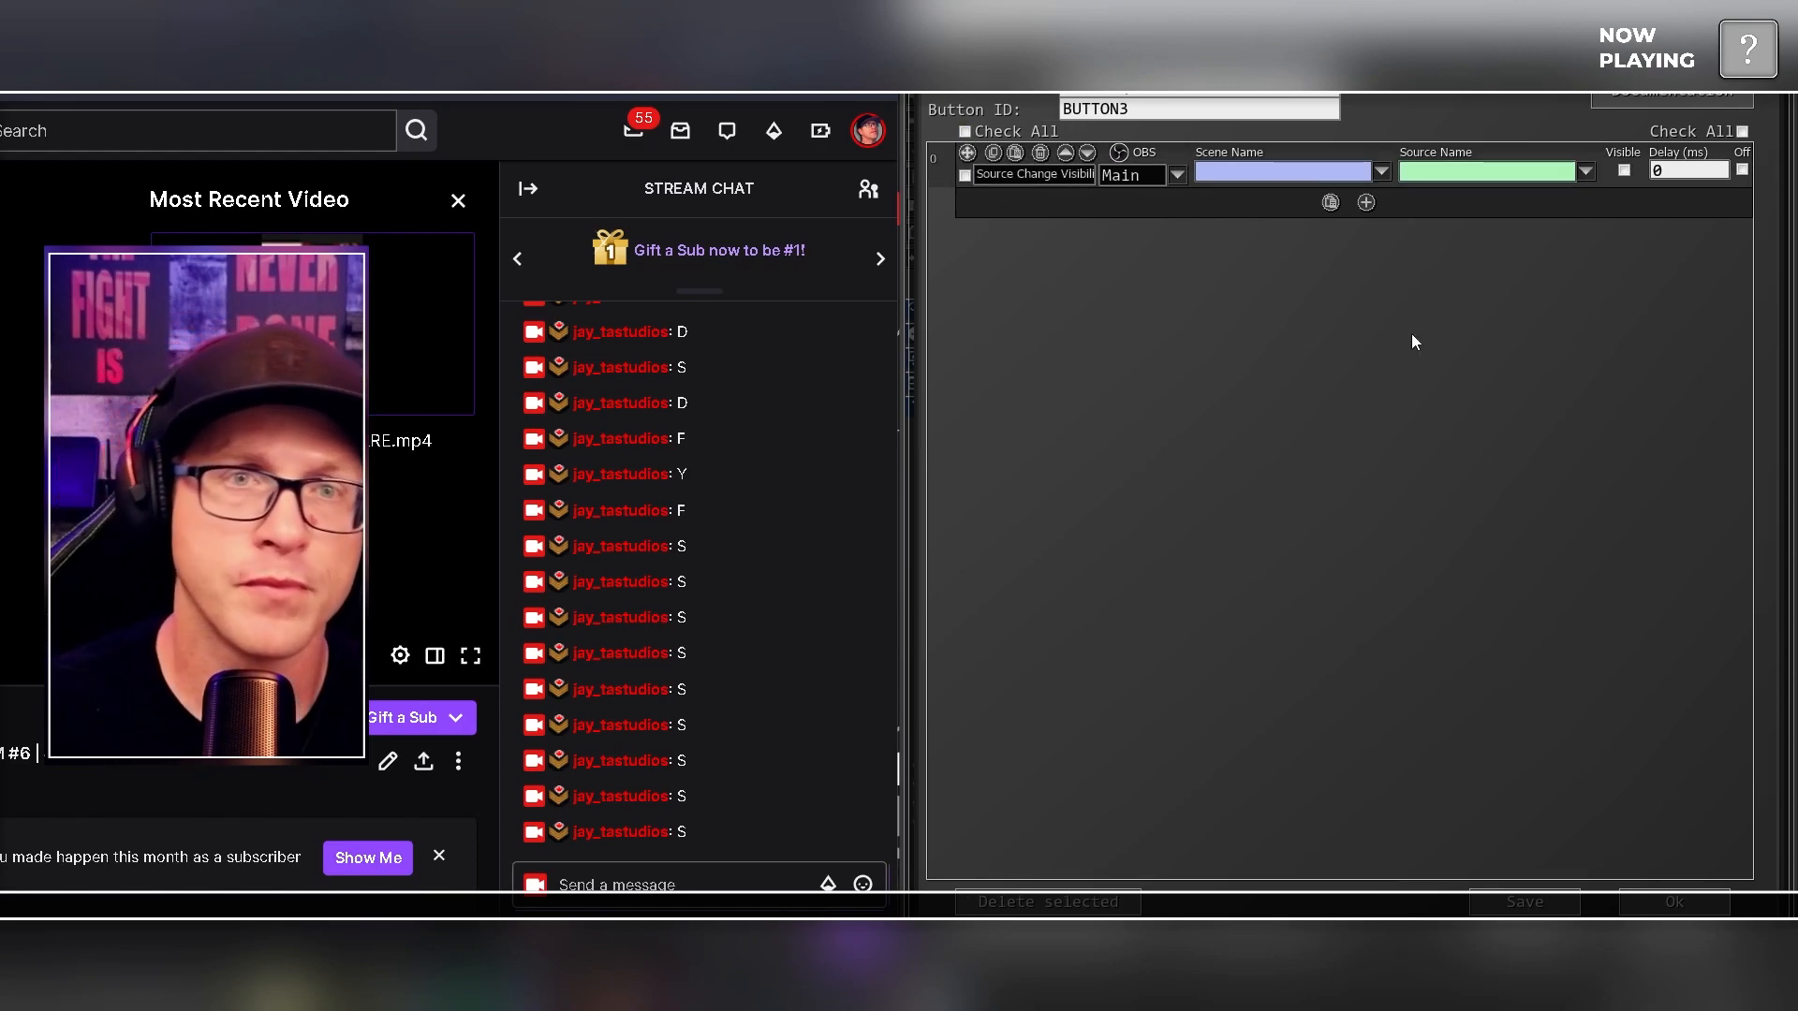
pyautogui.click(1742, 171)
pyautogui.click(1741, 171)
pyautogui.click(1741, 170)
pyautogui.click(1743, 132)
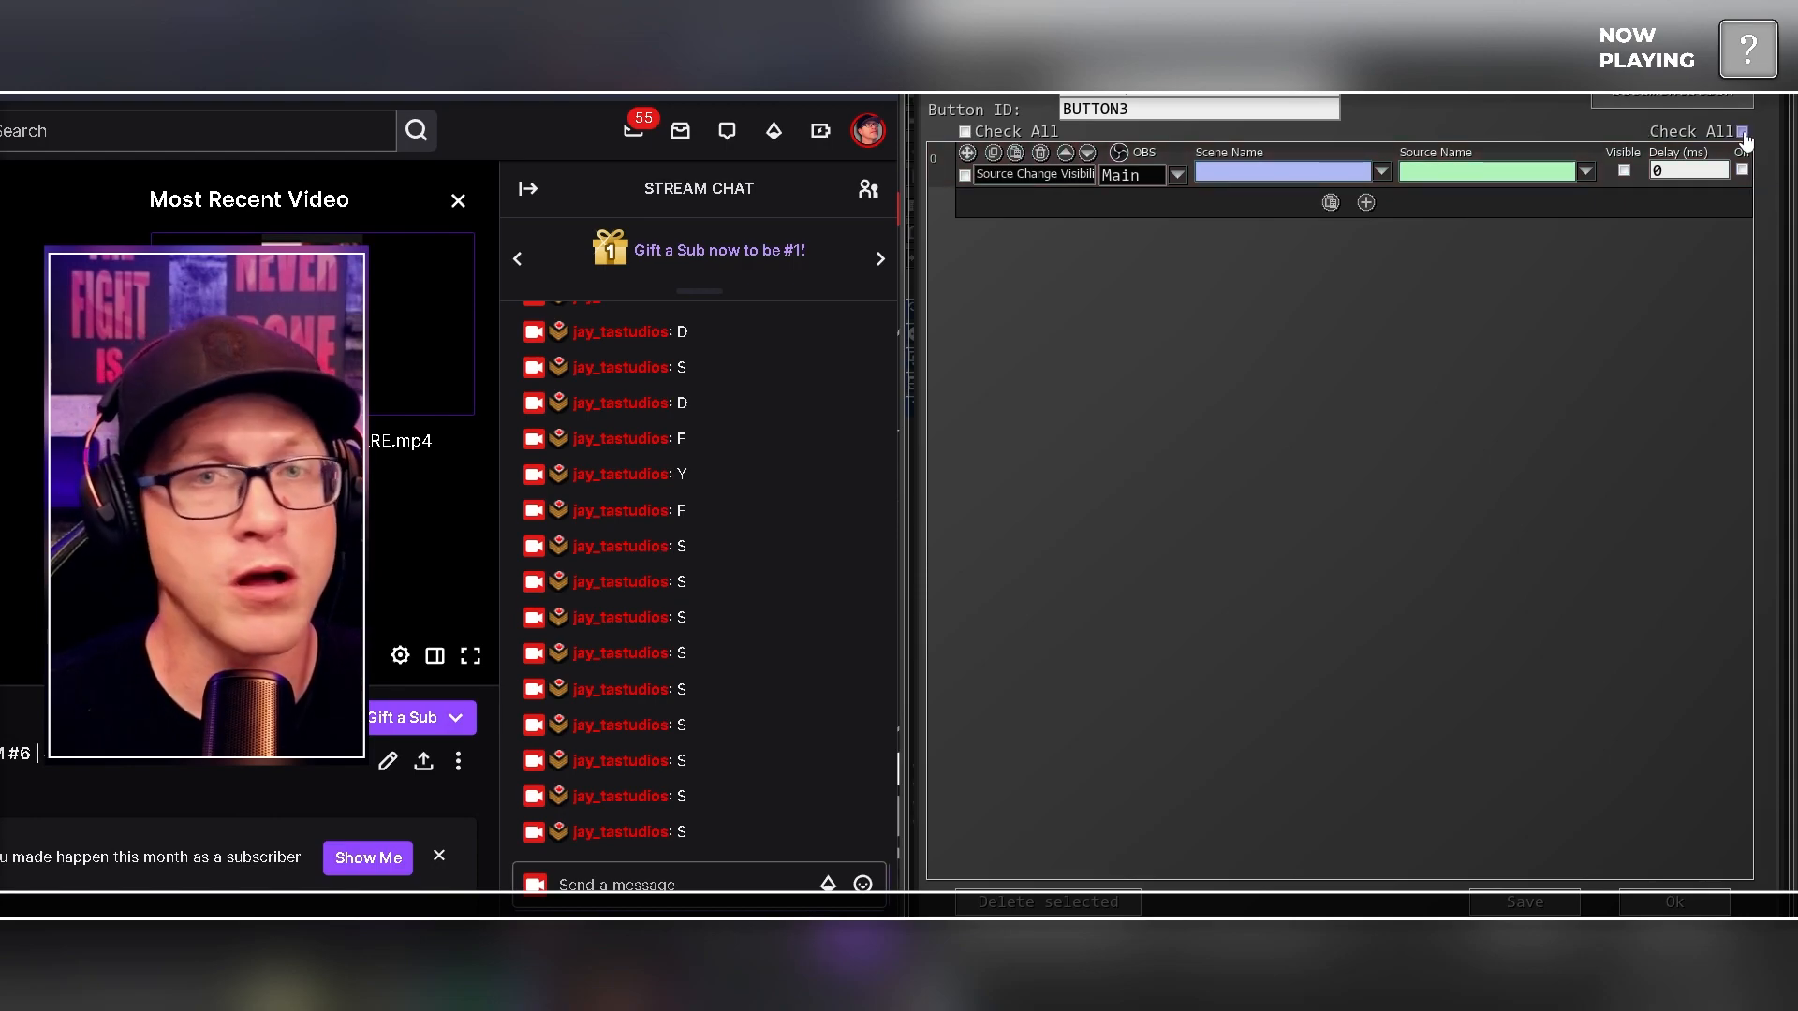
pyautogui.click(1656, 174)
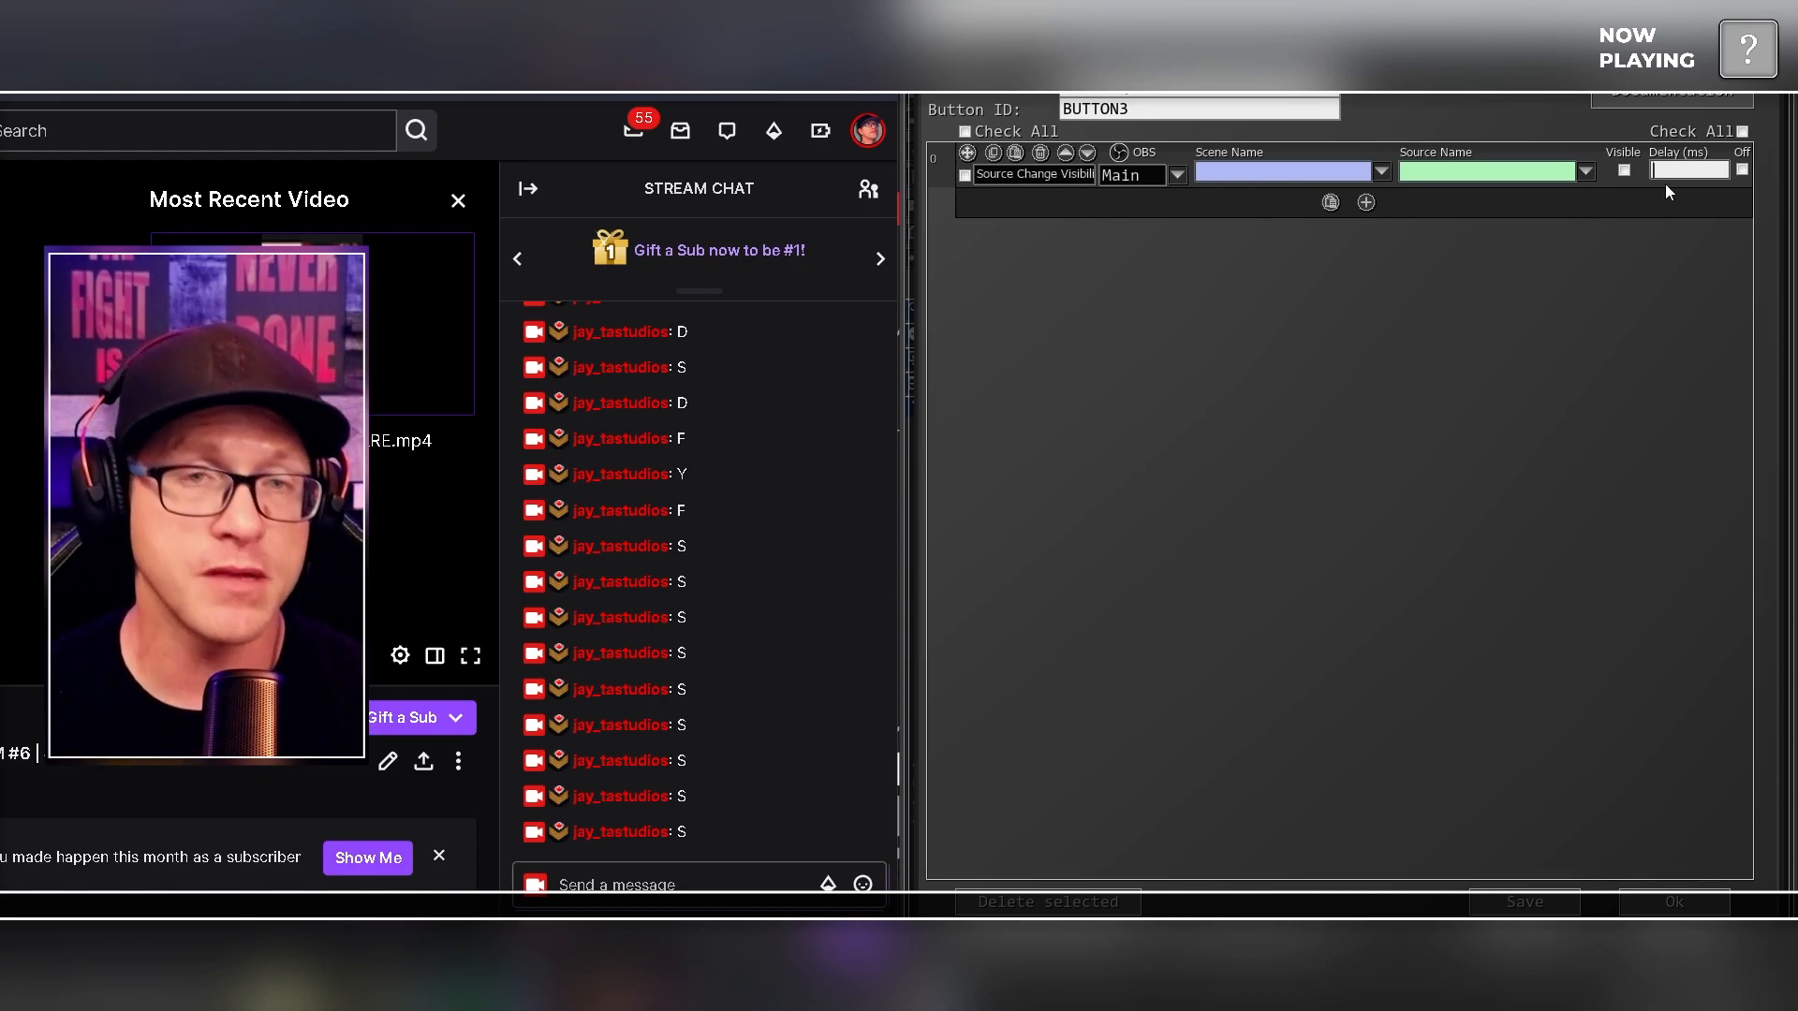
pyautogui.click(1123, 193)
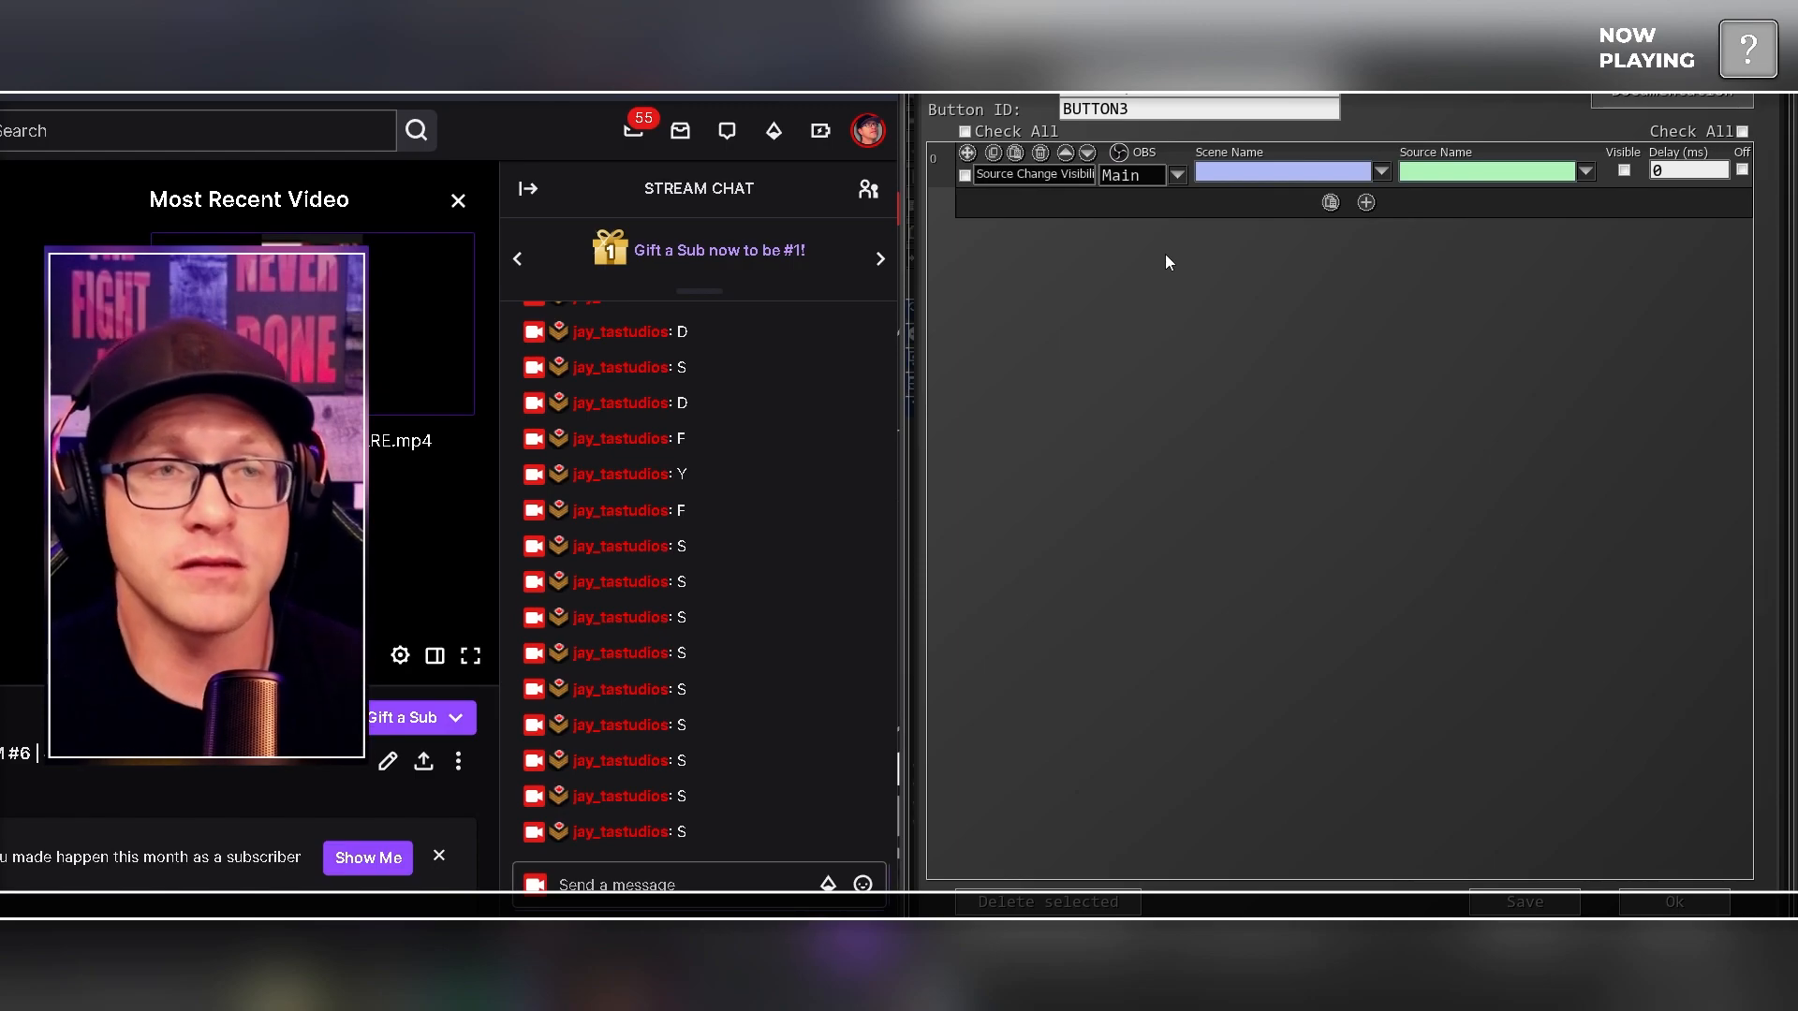
# Step: Set the visibility command's scene to [A]SOUNDS and source to UI, with Visible enabled and a delay of 0 ms
pyautogui.click(1381, 172)
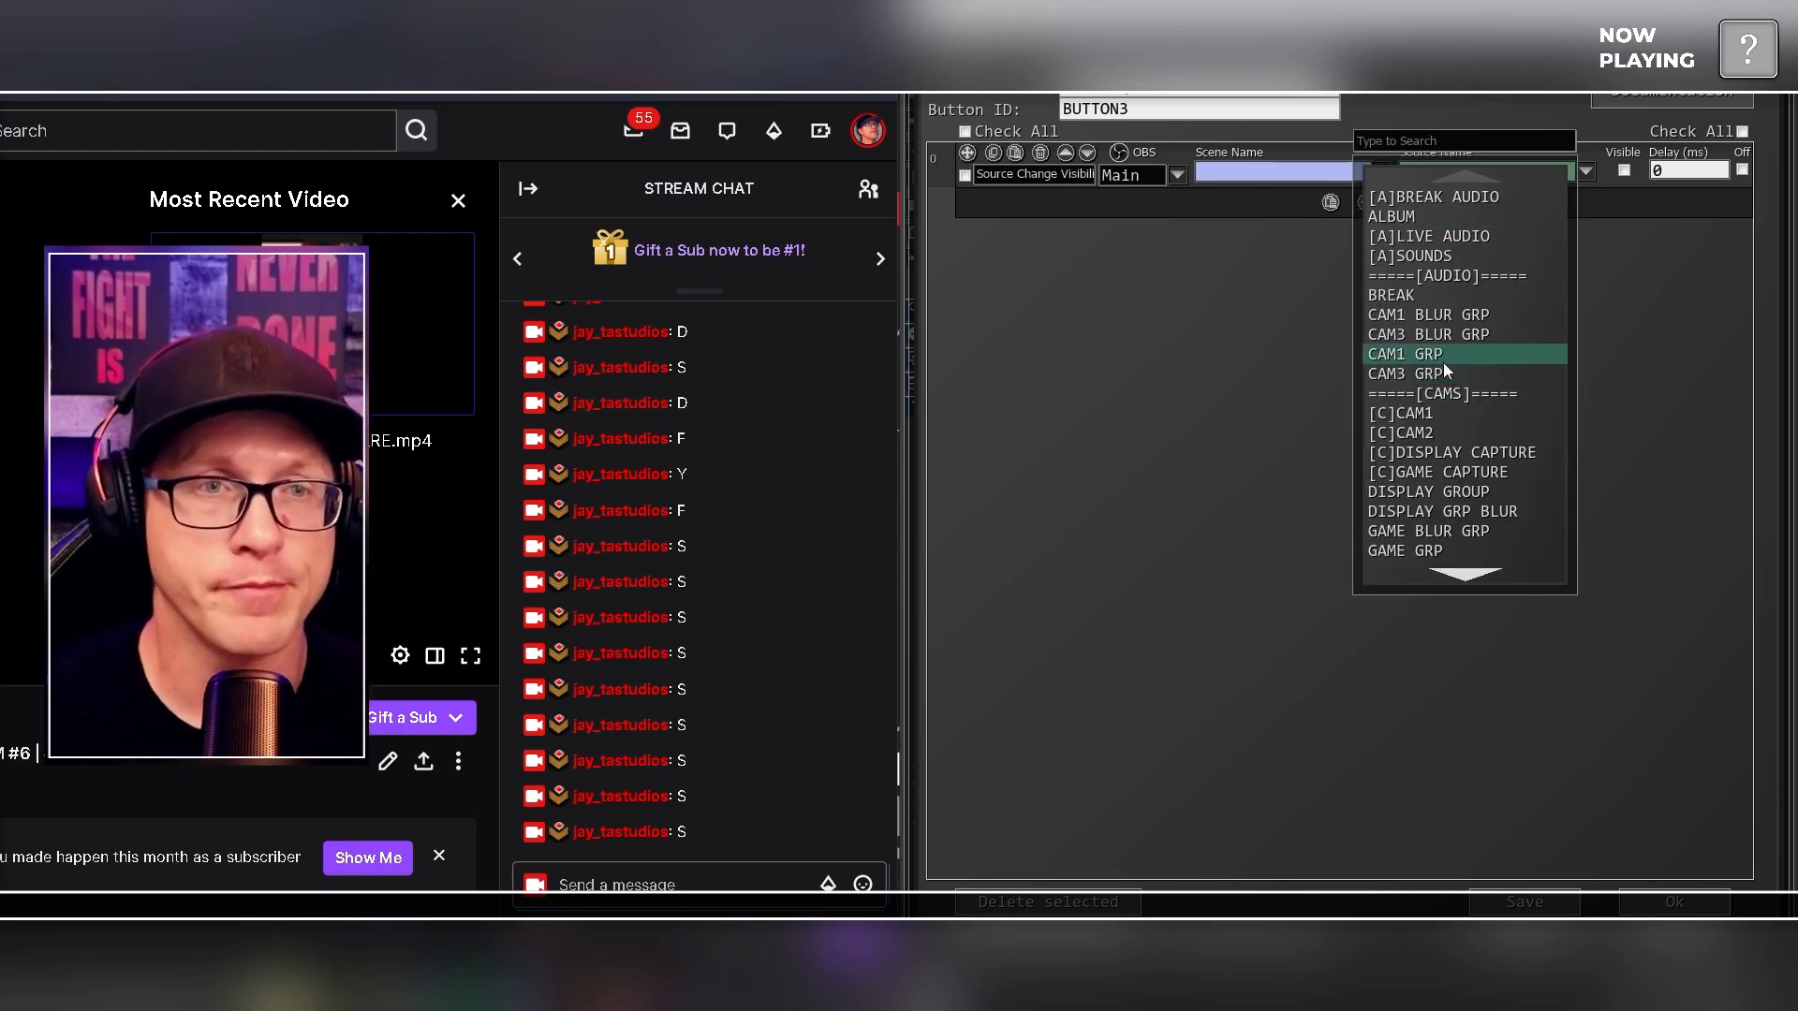
pyautogui.click(1442, 254)
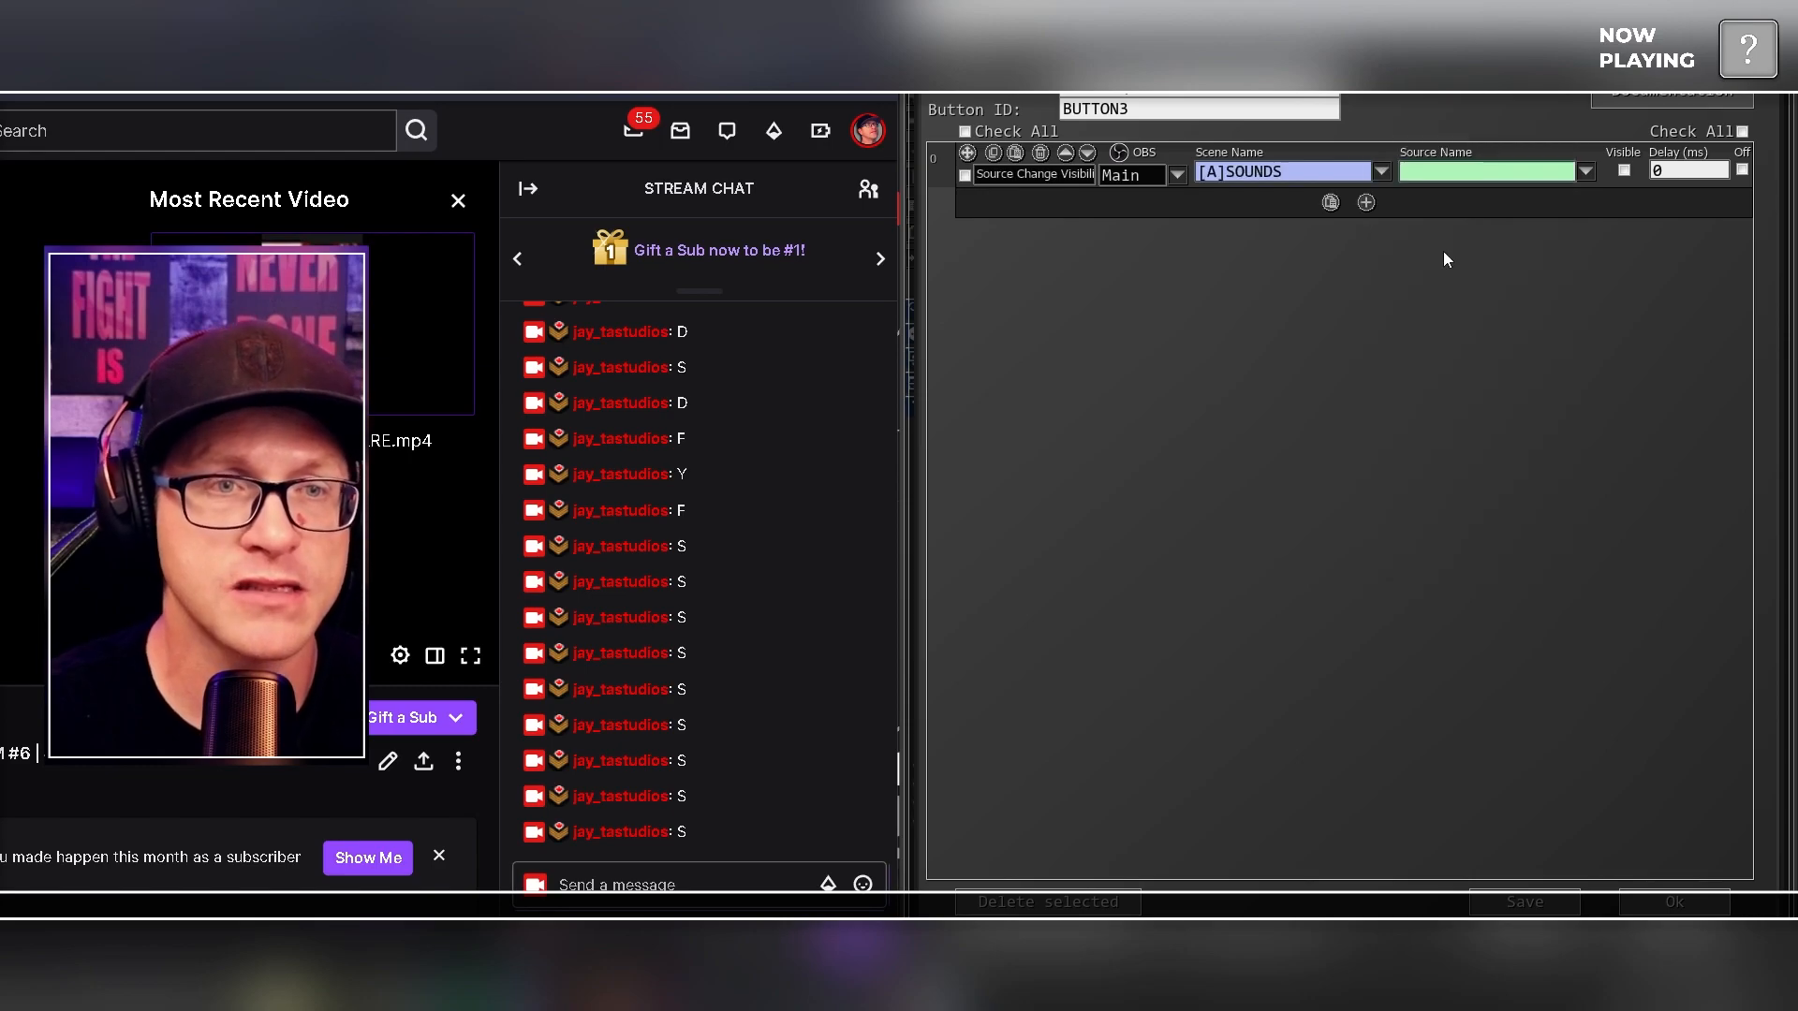
pyautogui.click(1584, 175)
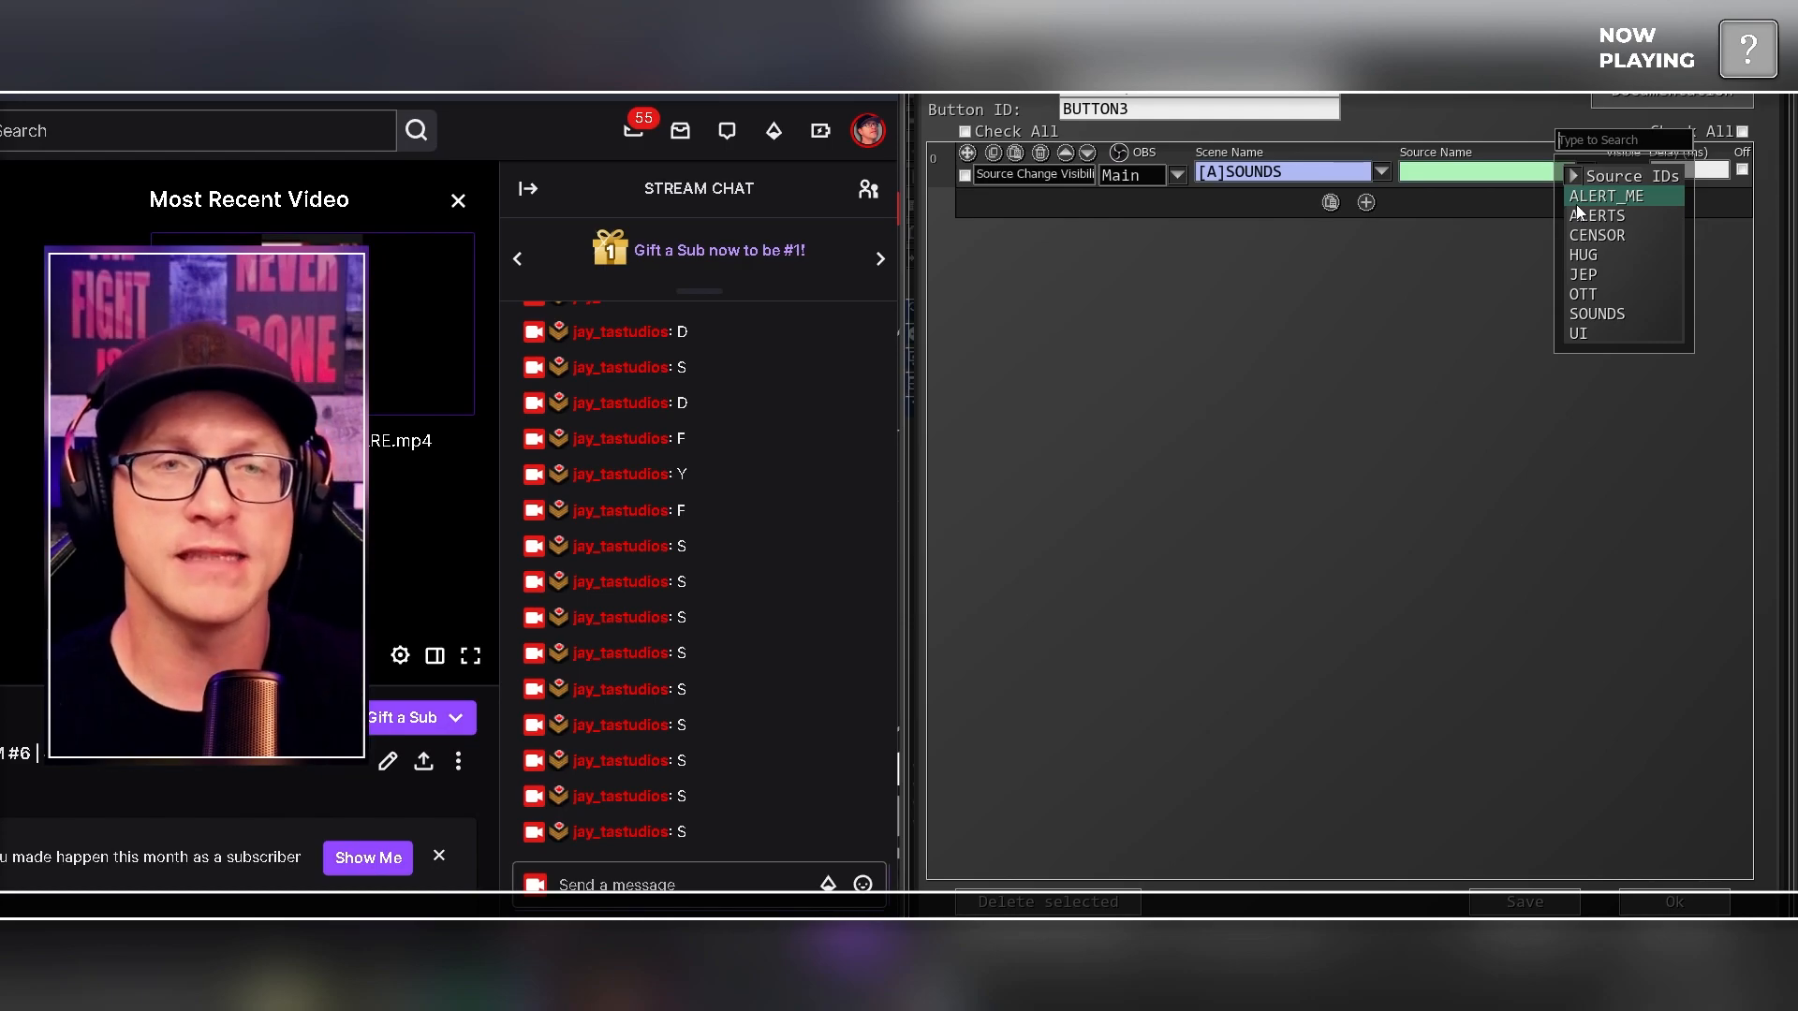
pyautogui.click(1586, 333)
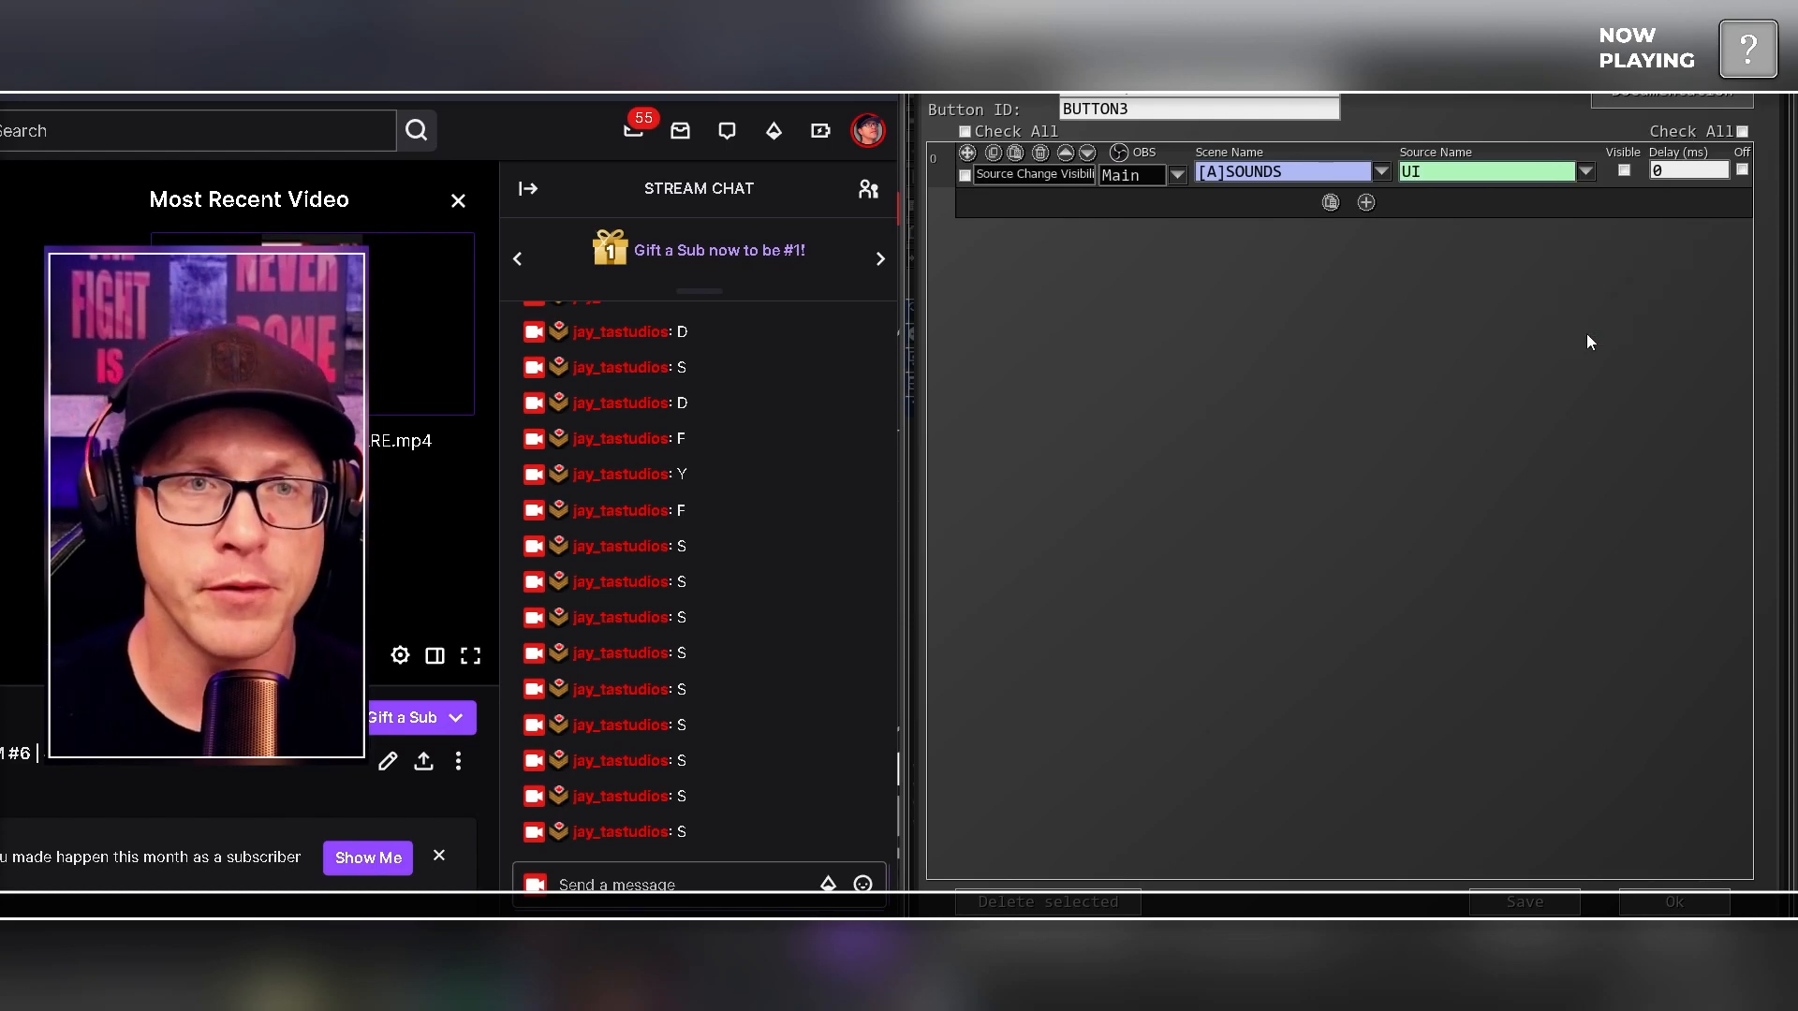
pyautogui.click(1624, 171)
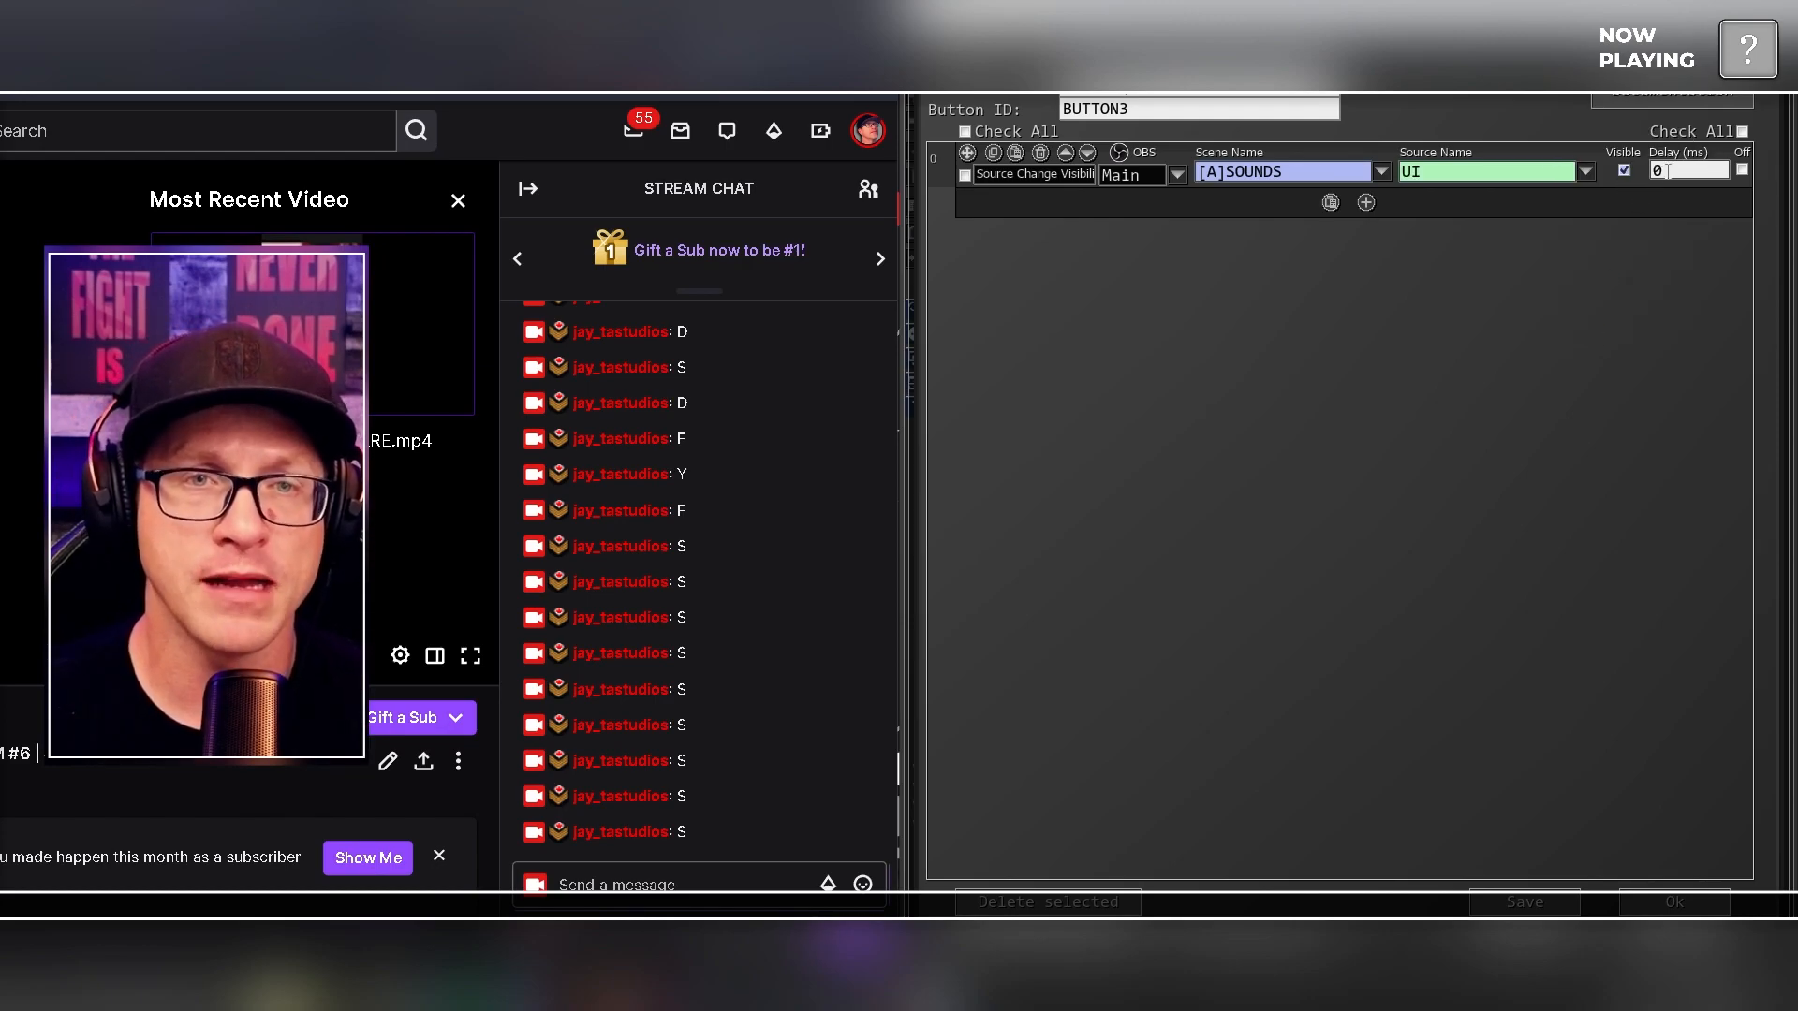
pyautogui.write('0')
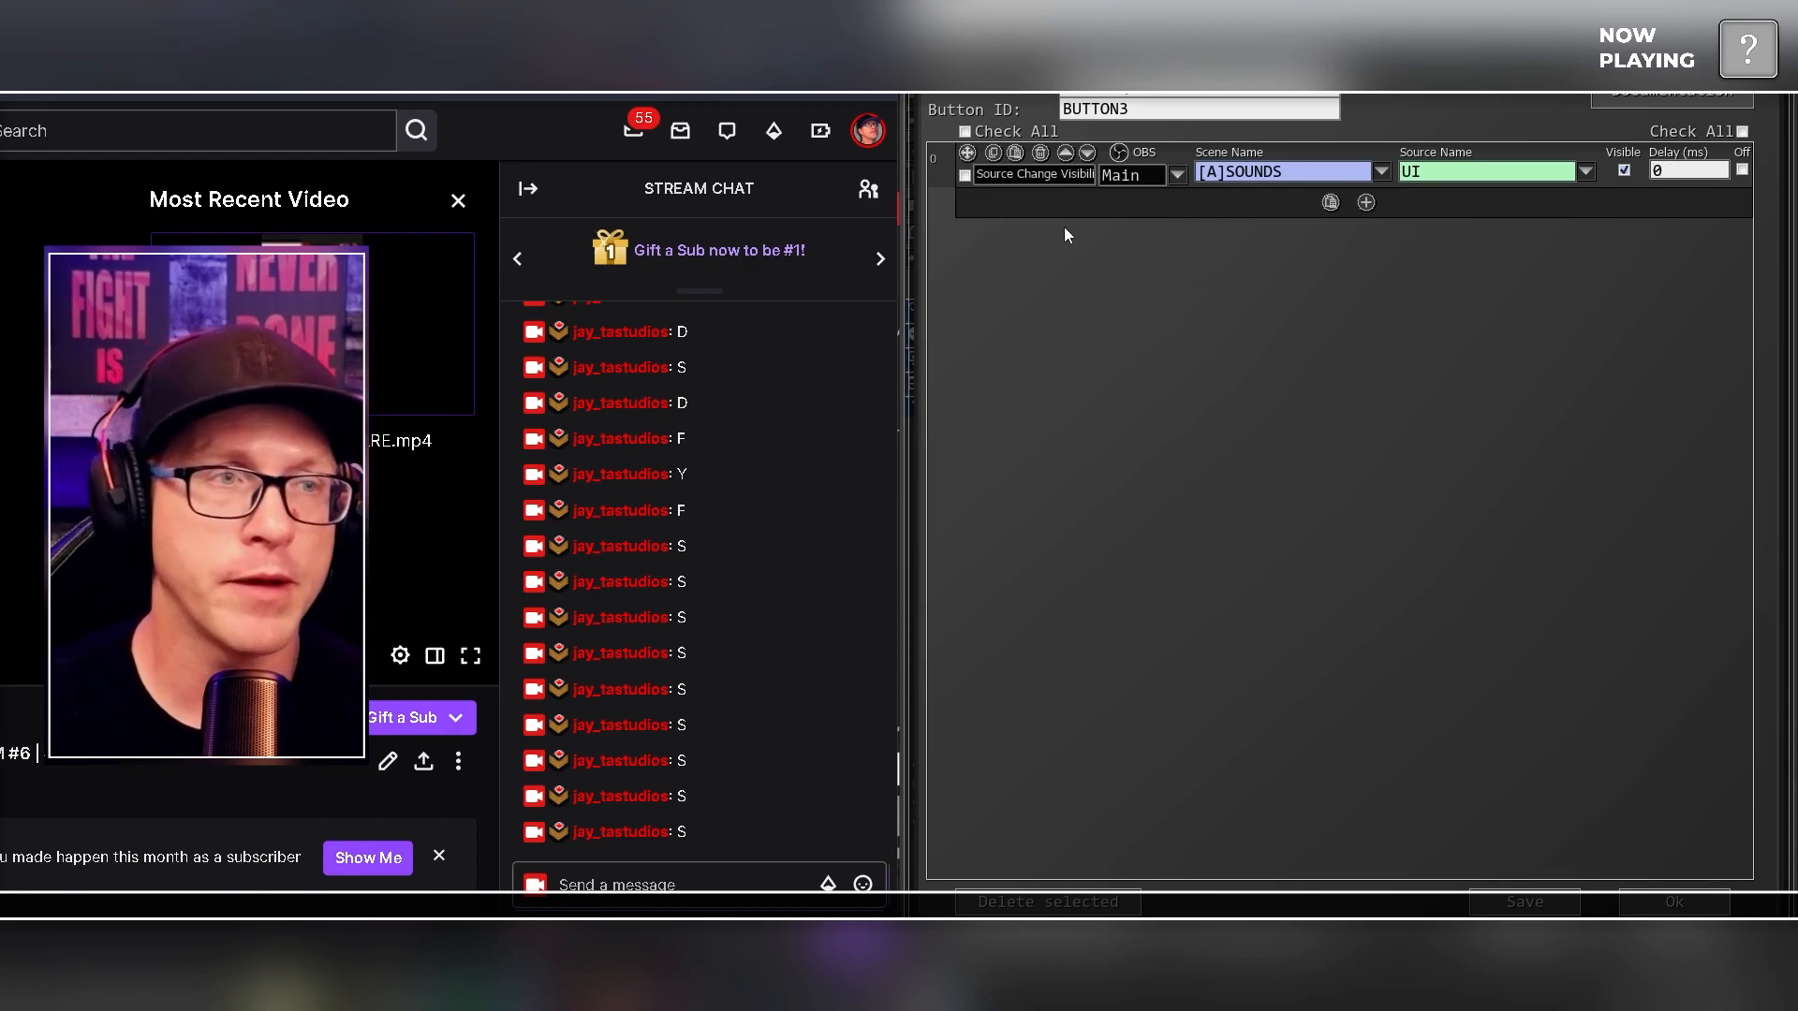
# Step: Copy the Source Change Visibility command and paste it as a second command below the first
pyautogui.click(1366, 203)
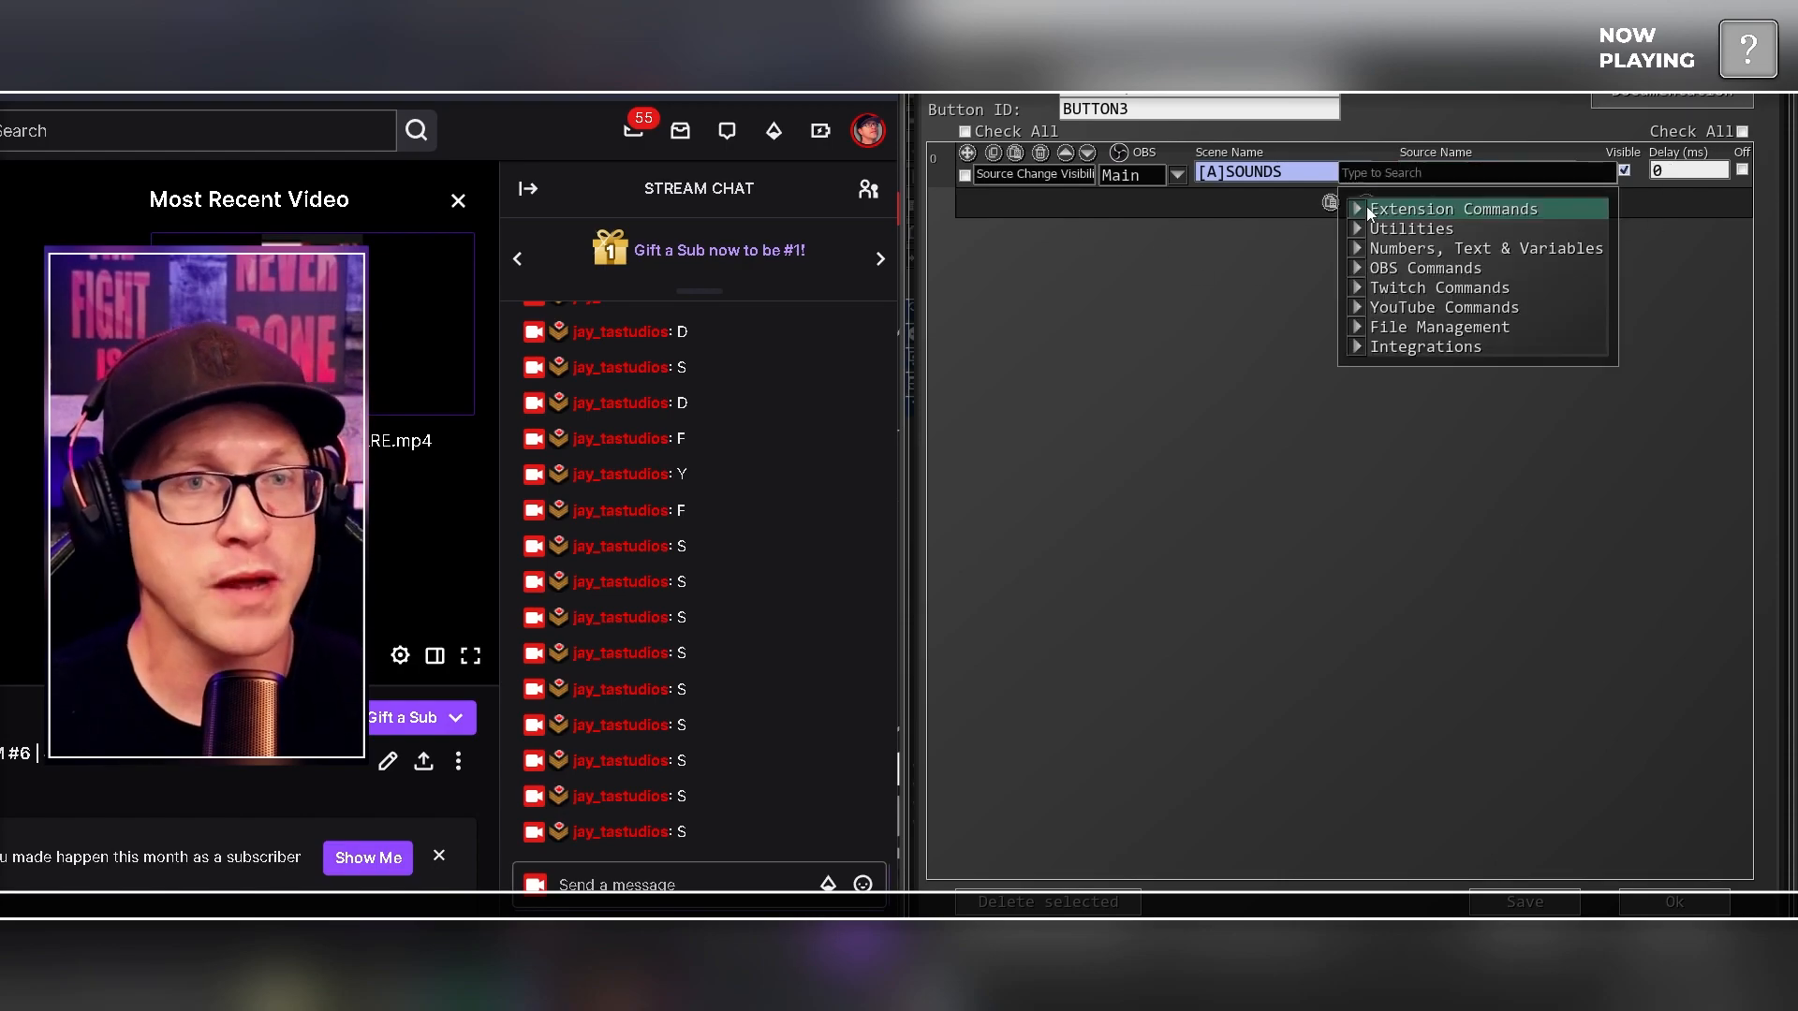
pyautogui.click(1249, 368)
pyautogui.click(964, 177)
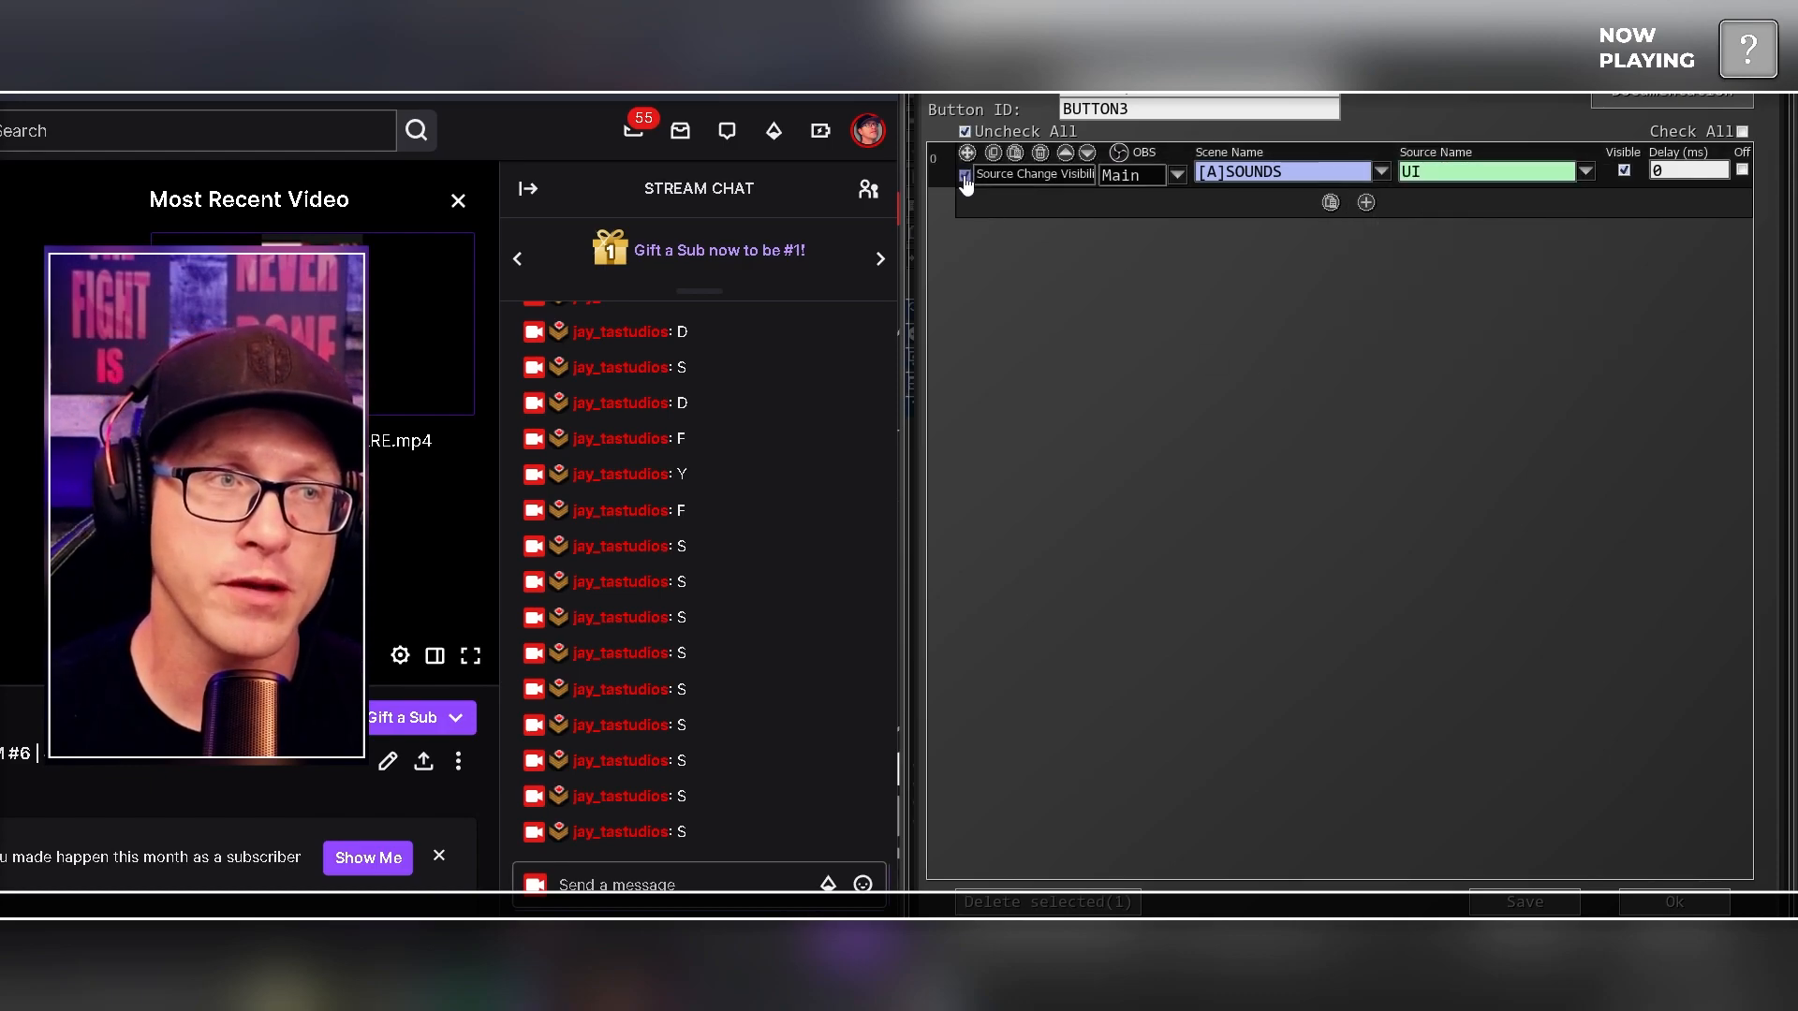
pyautogui.click(1330, 202)
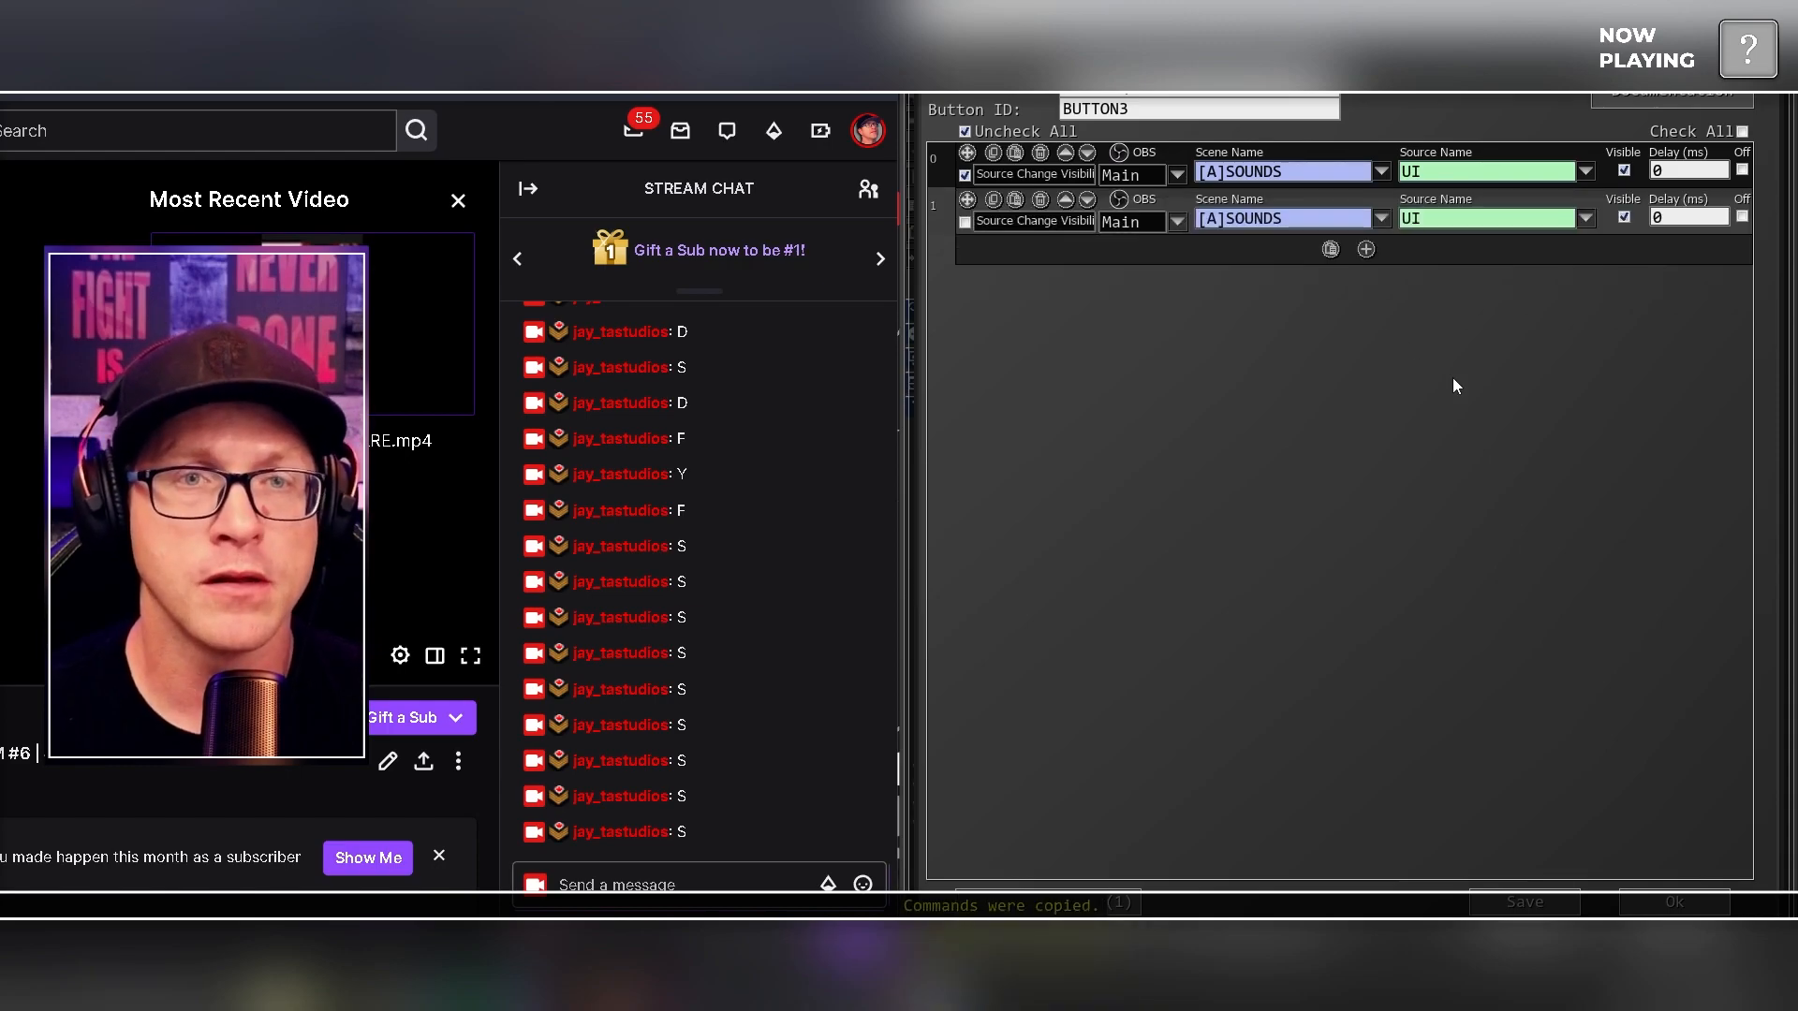
# Step: Disable Visible on the second Source Change Visibility command and set its delay to 1000 ms
pyautogui.click(1623, 219)
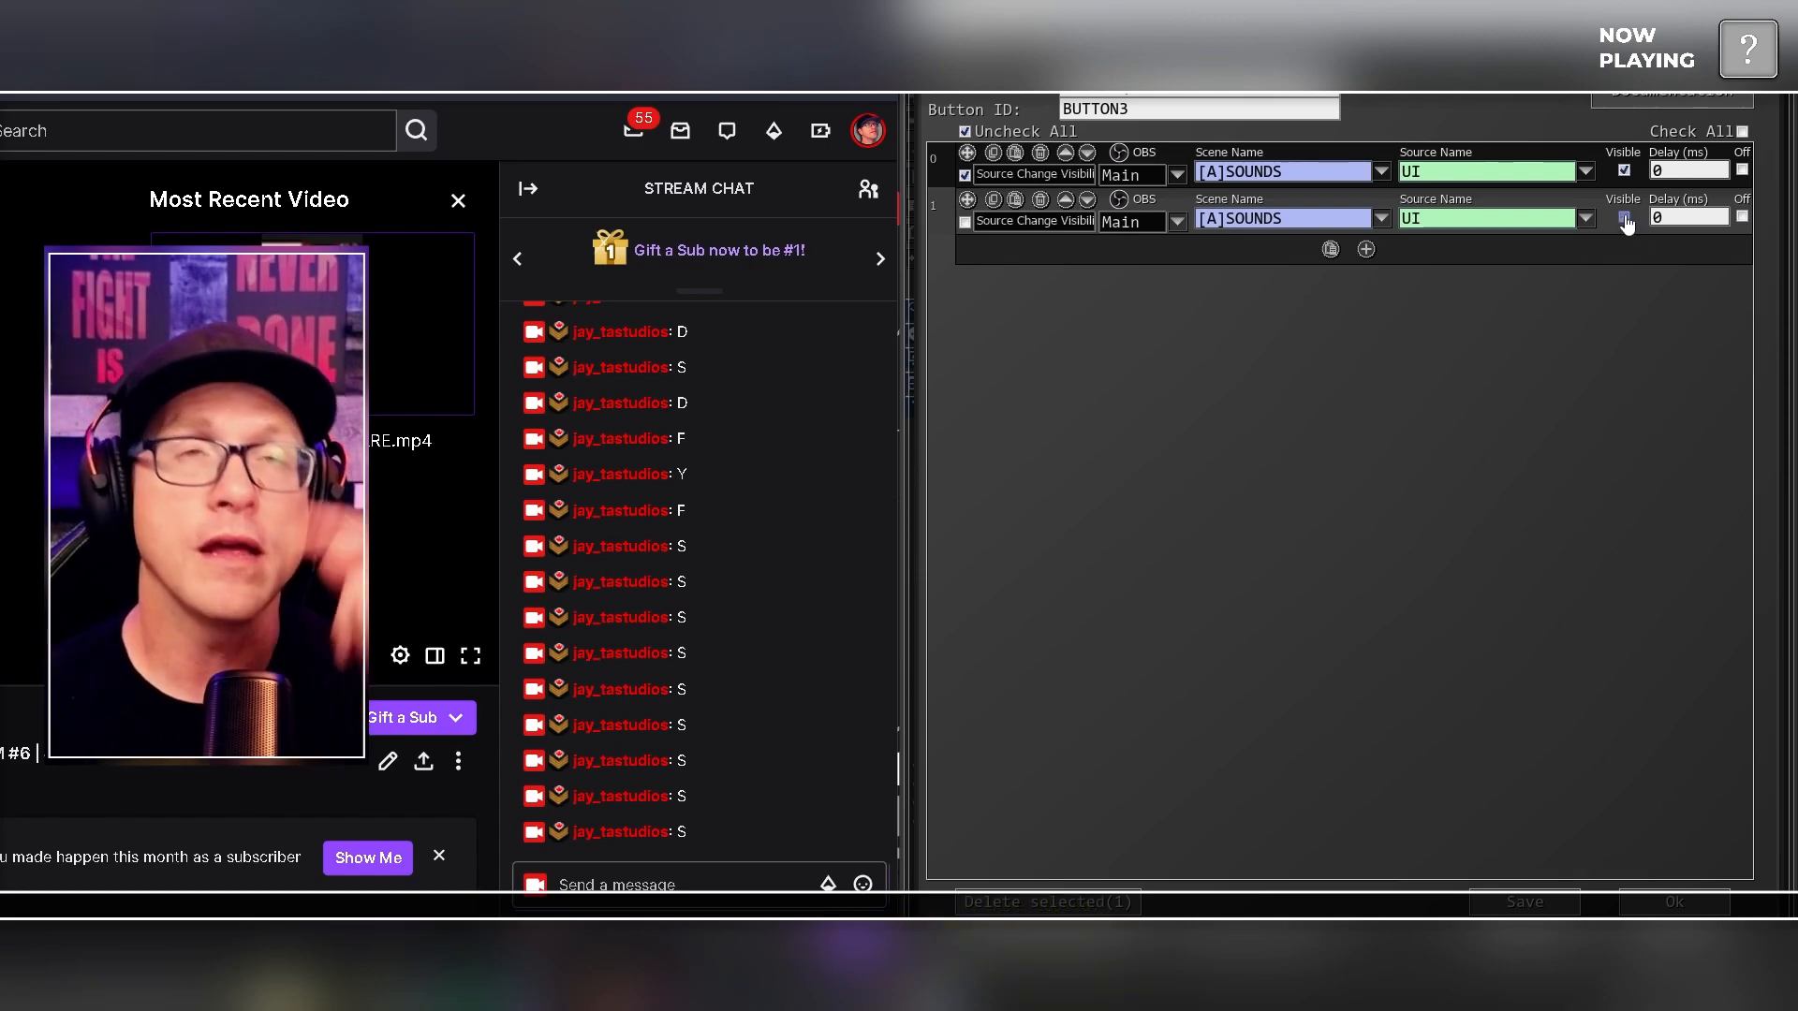
pyautogui.click(1678, 218)
pyautogui.press('BackSpace')
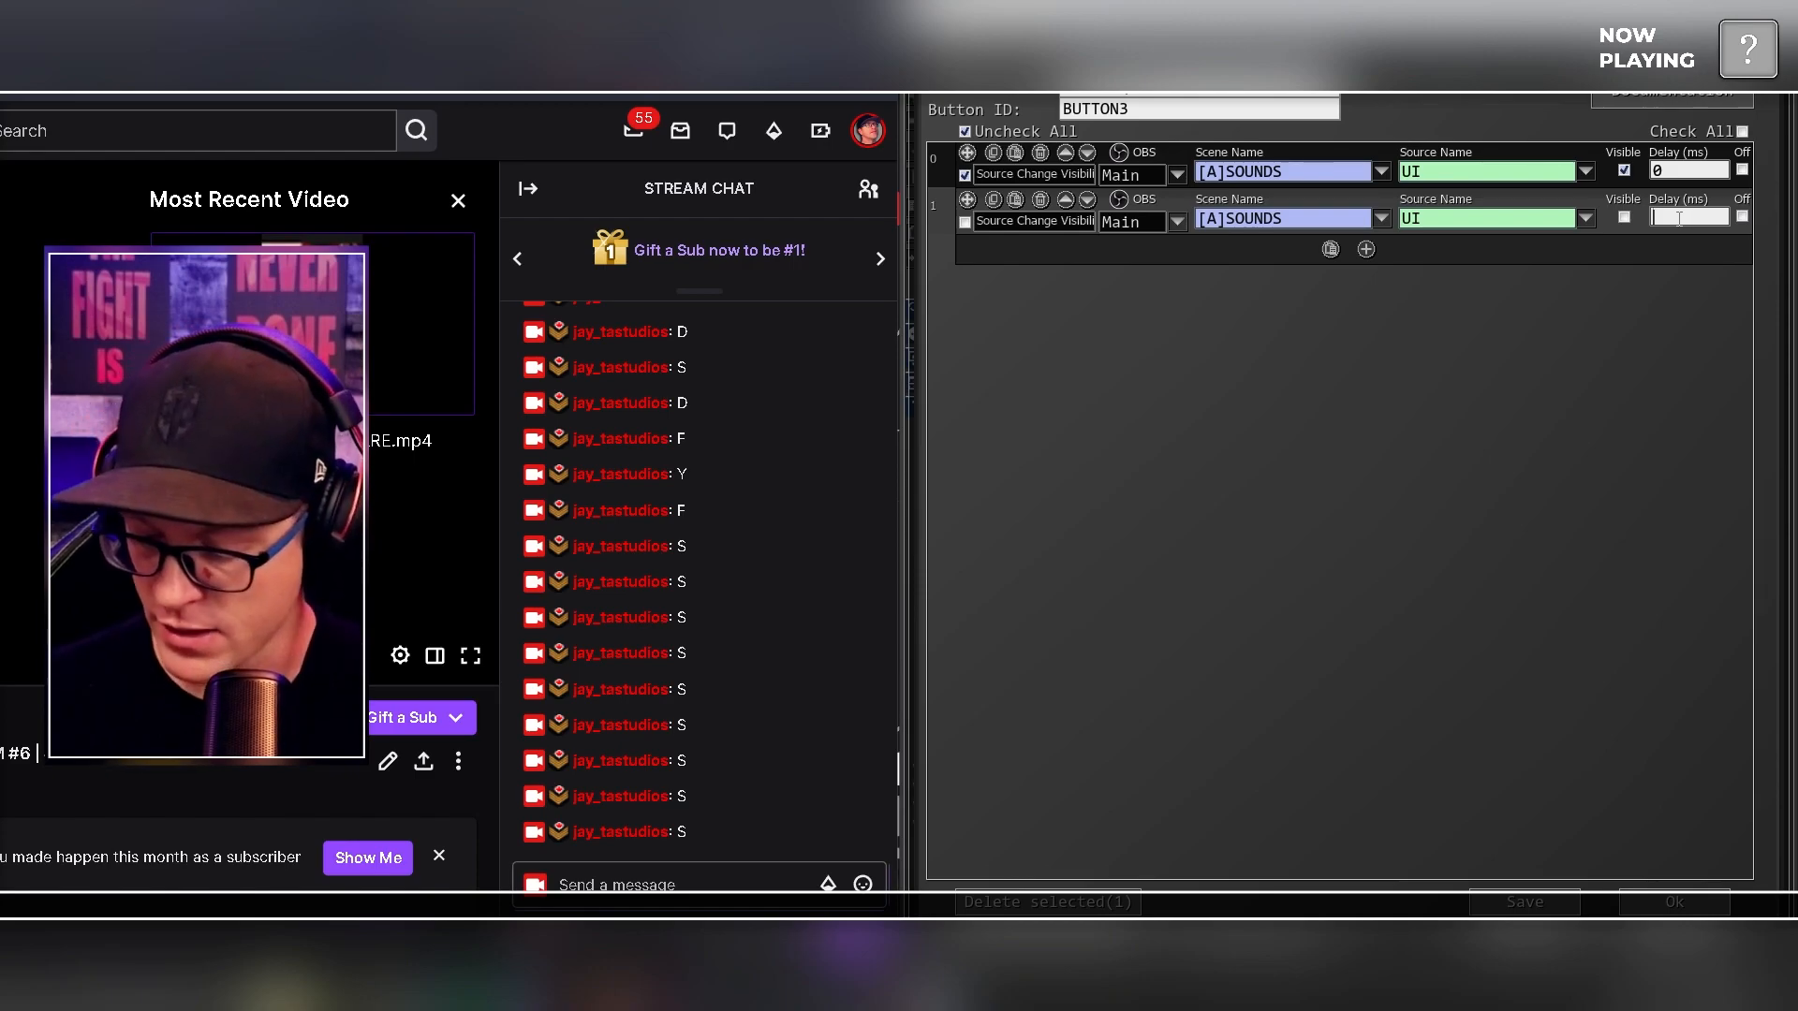
pyautogui.write('1000')
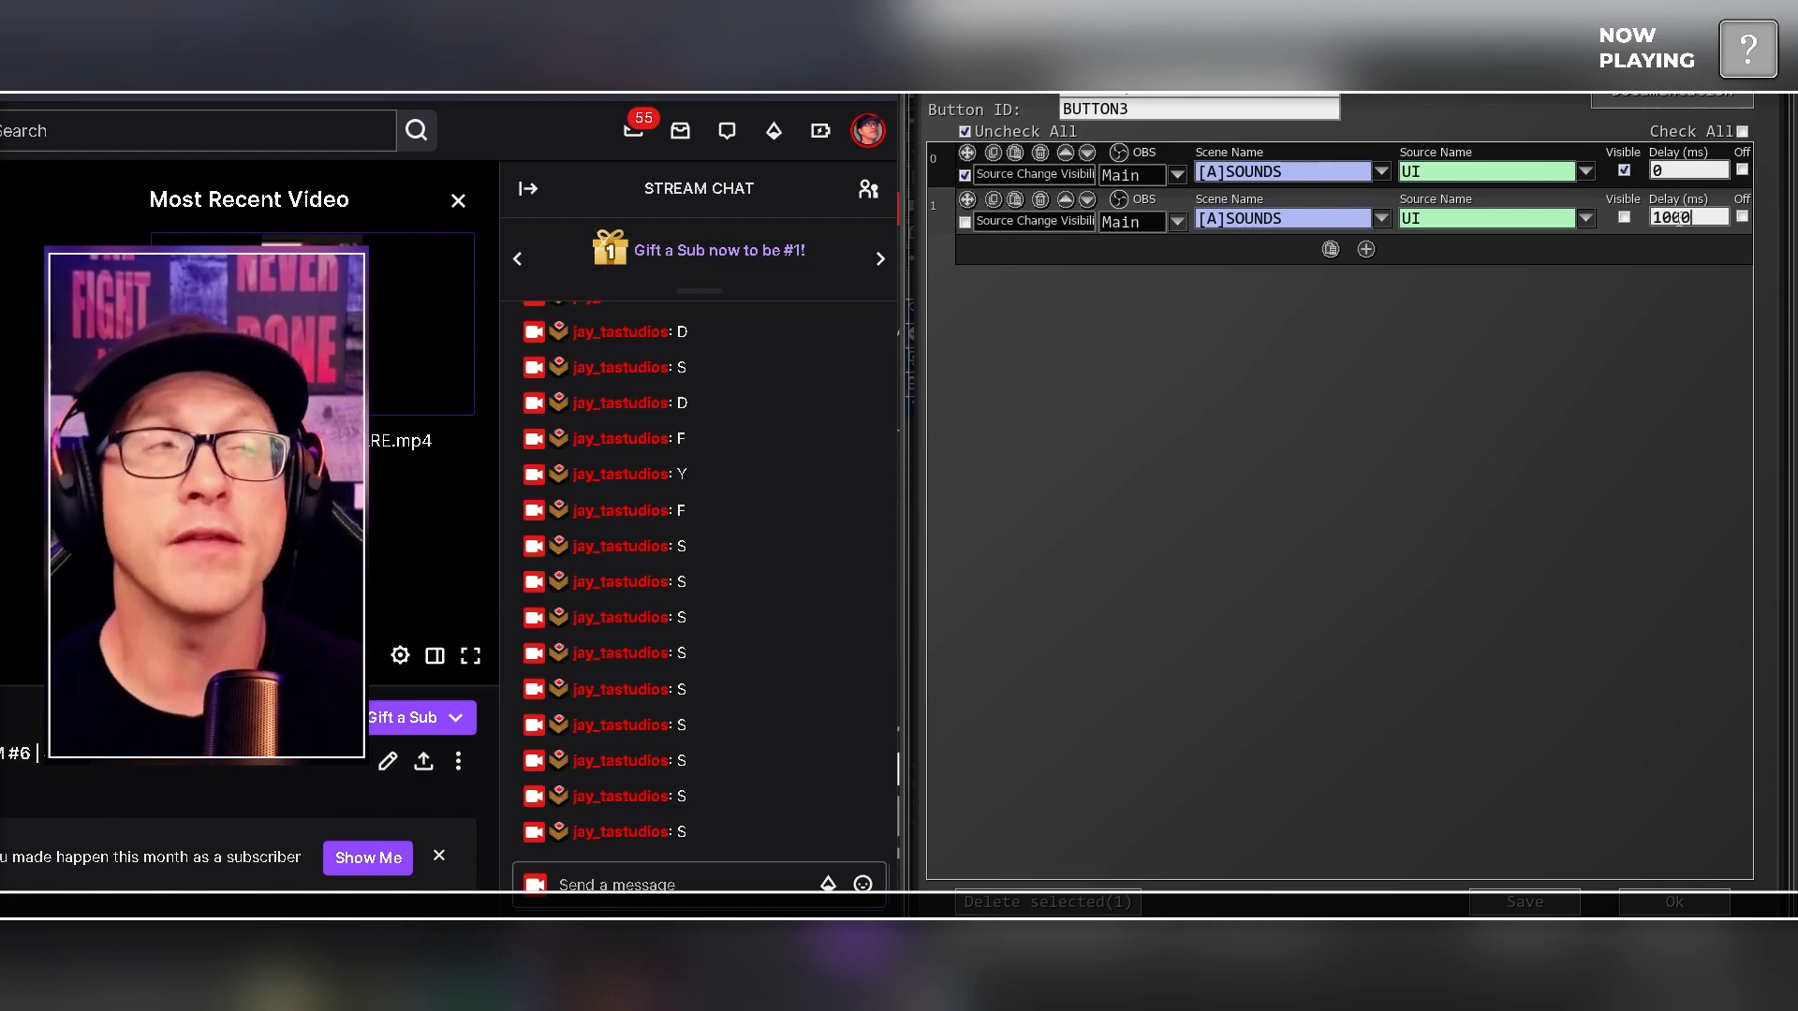
# Step: Save button 3's commands and return to the overview of all decks
pyautogui.click(1570, 907)
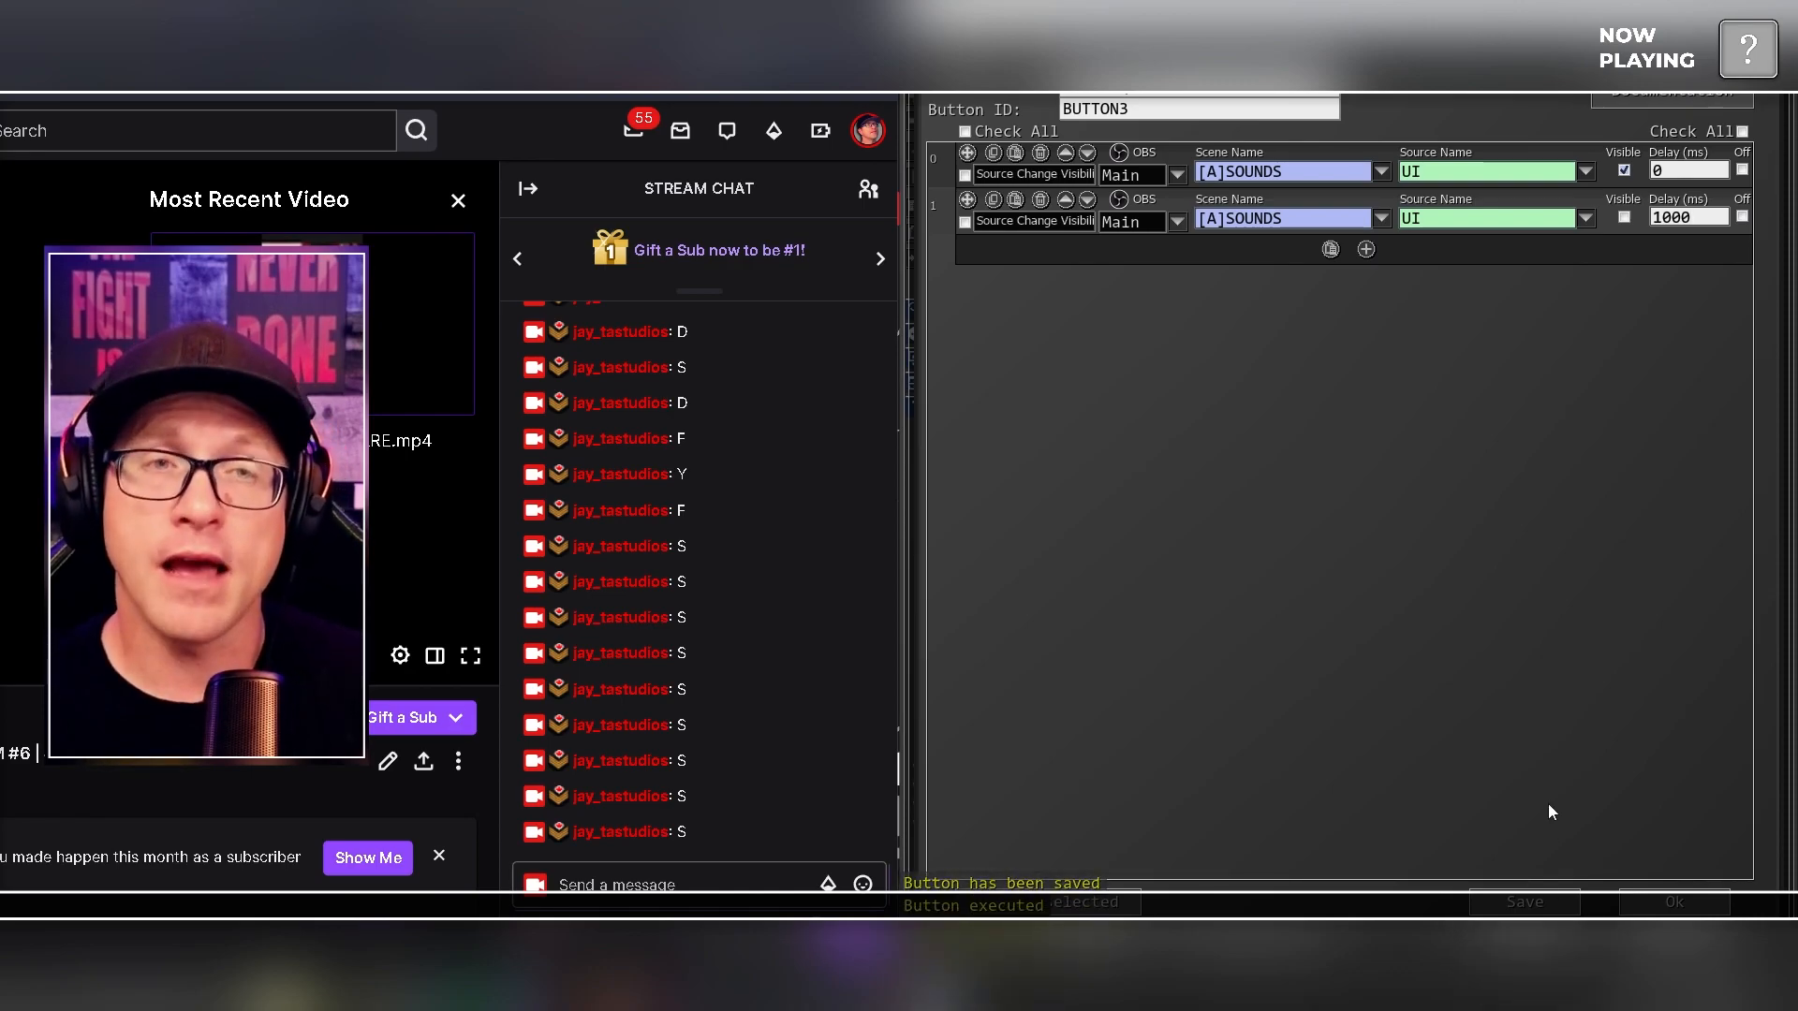
pyautogui.click(1672, 907)
pyautogui.click(1713, 66)
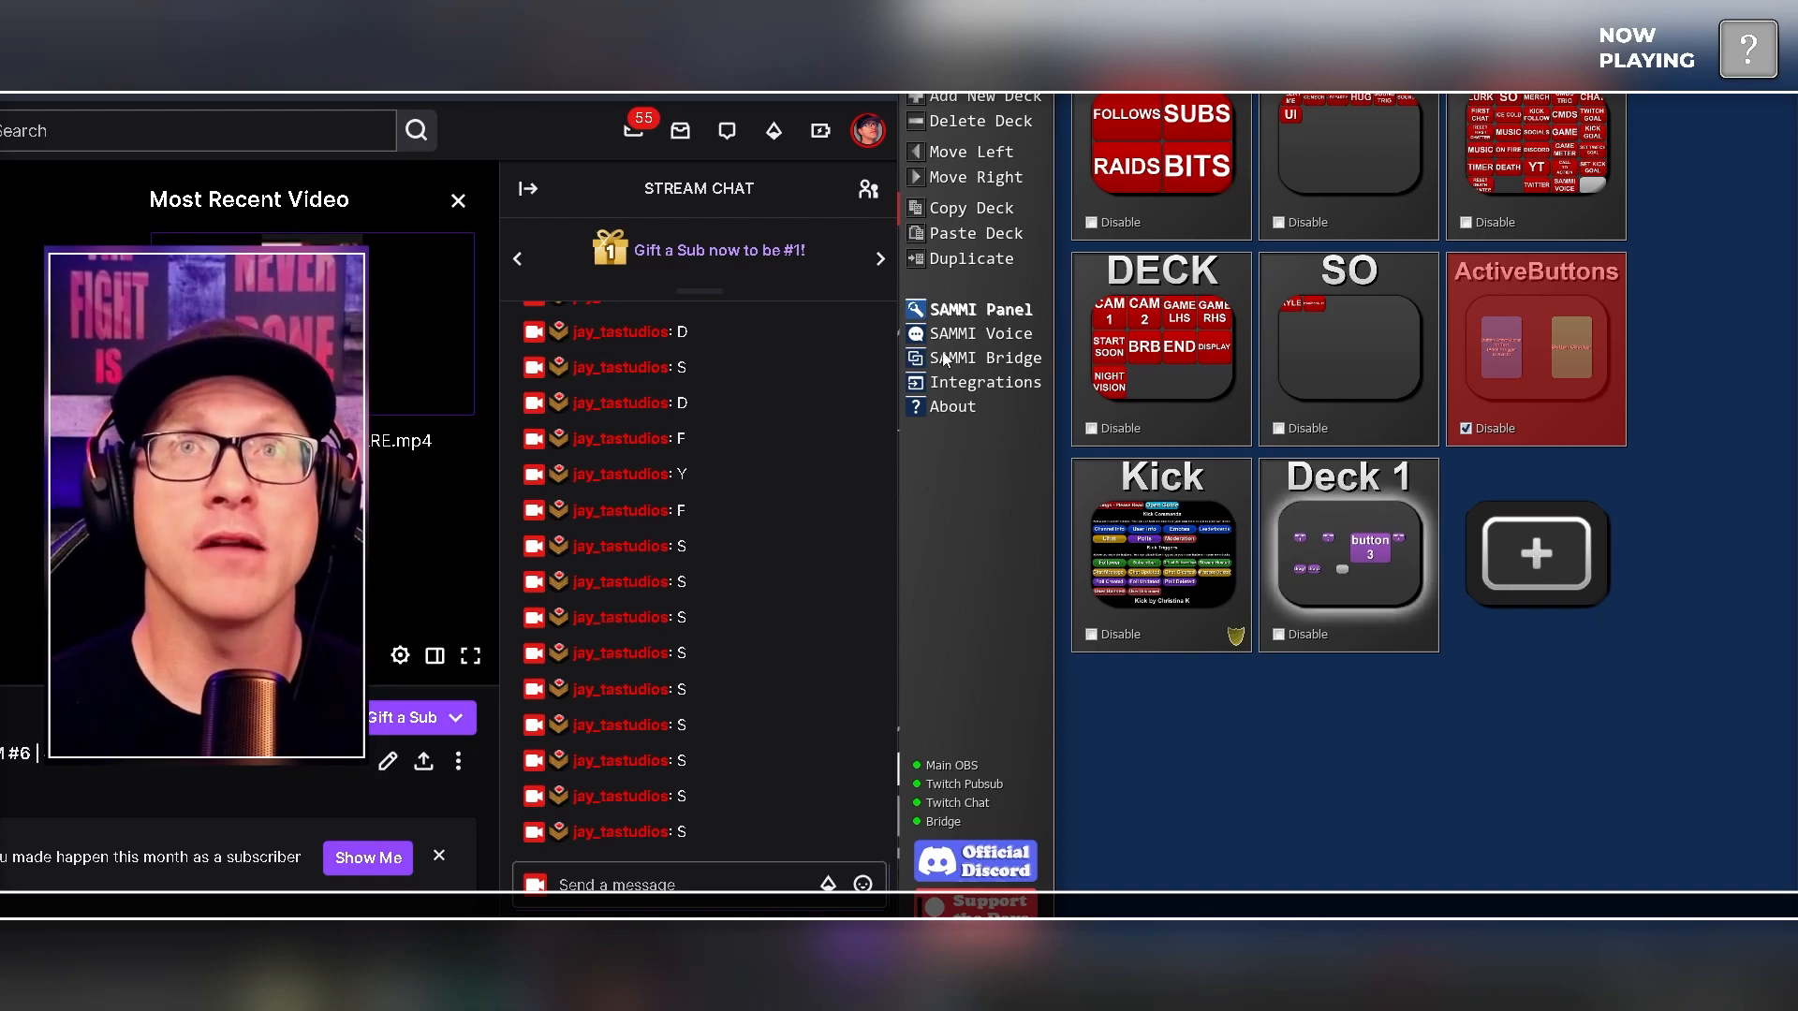
# Step: Open Deck 1 in the SAMMI Panel, move its window clear of the stream chat, and run button 3
pyautogui.click(960, 316)
pyautogui.click(964, 324)
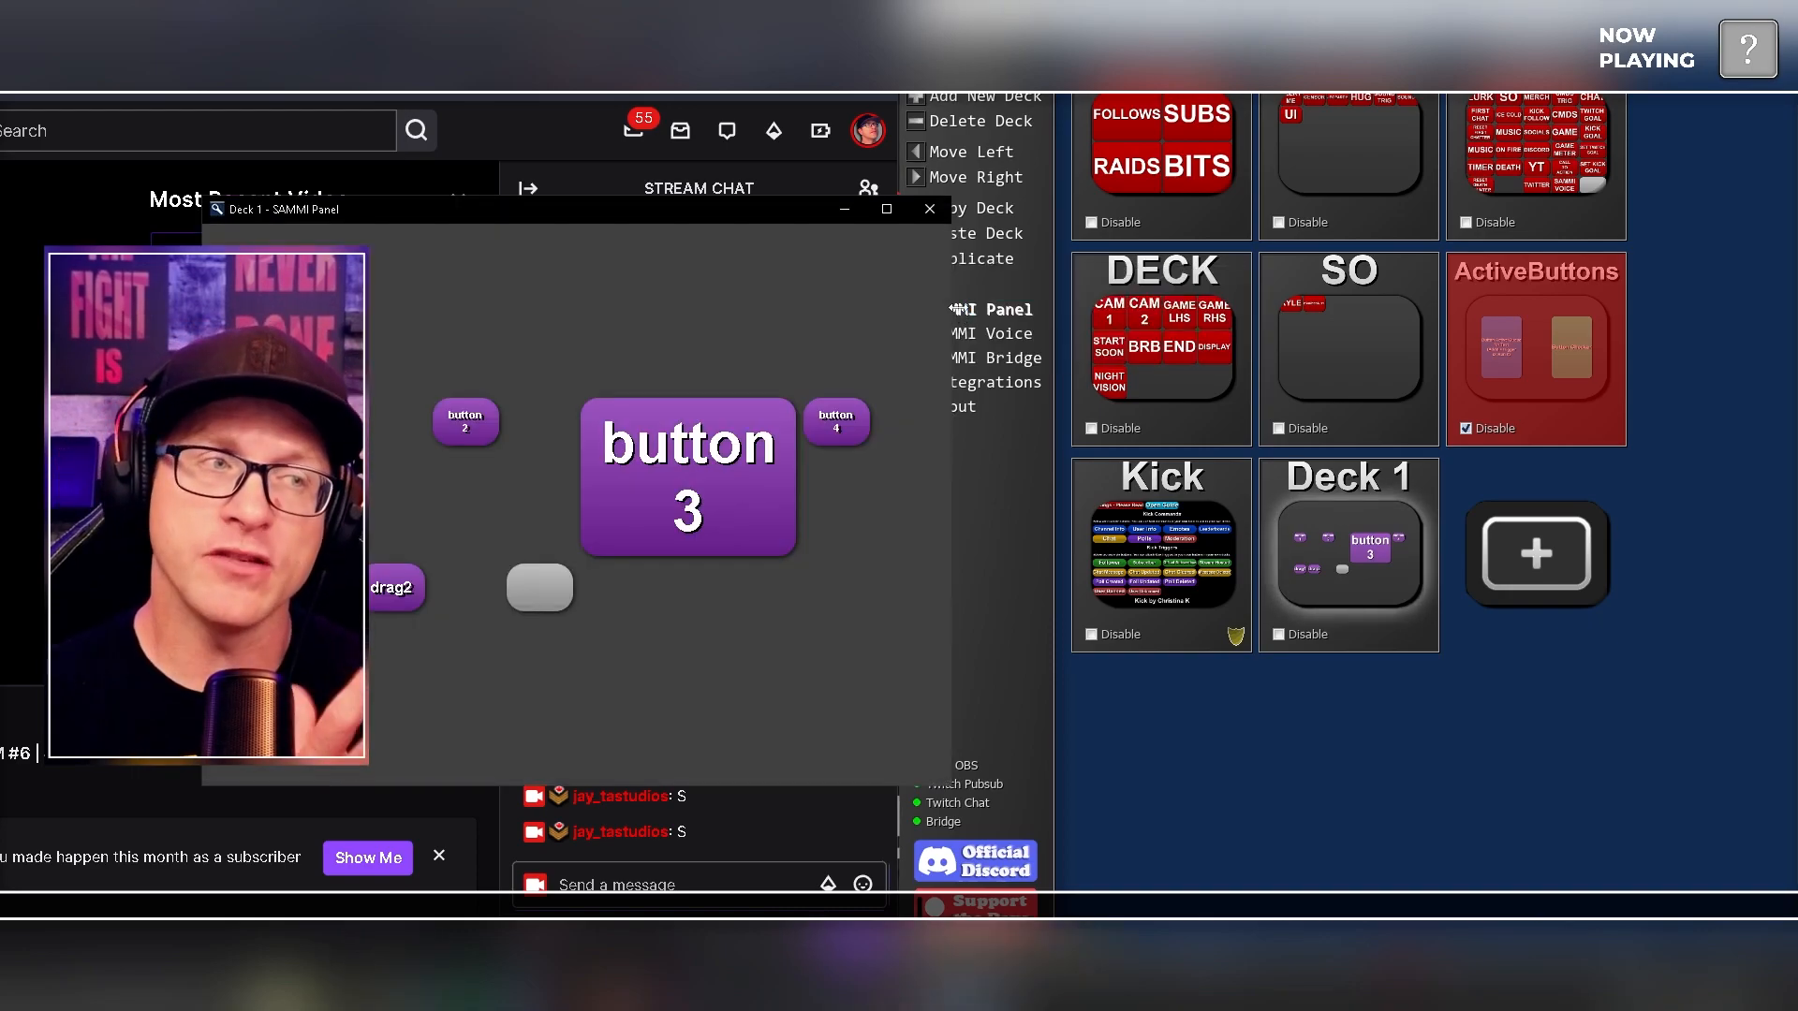
pyautogui.moveTo(788, 209); pyautogui.dragTo(1532, 170)
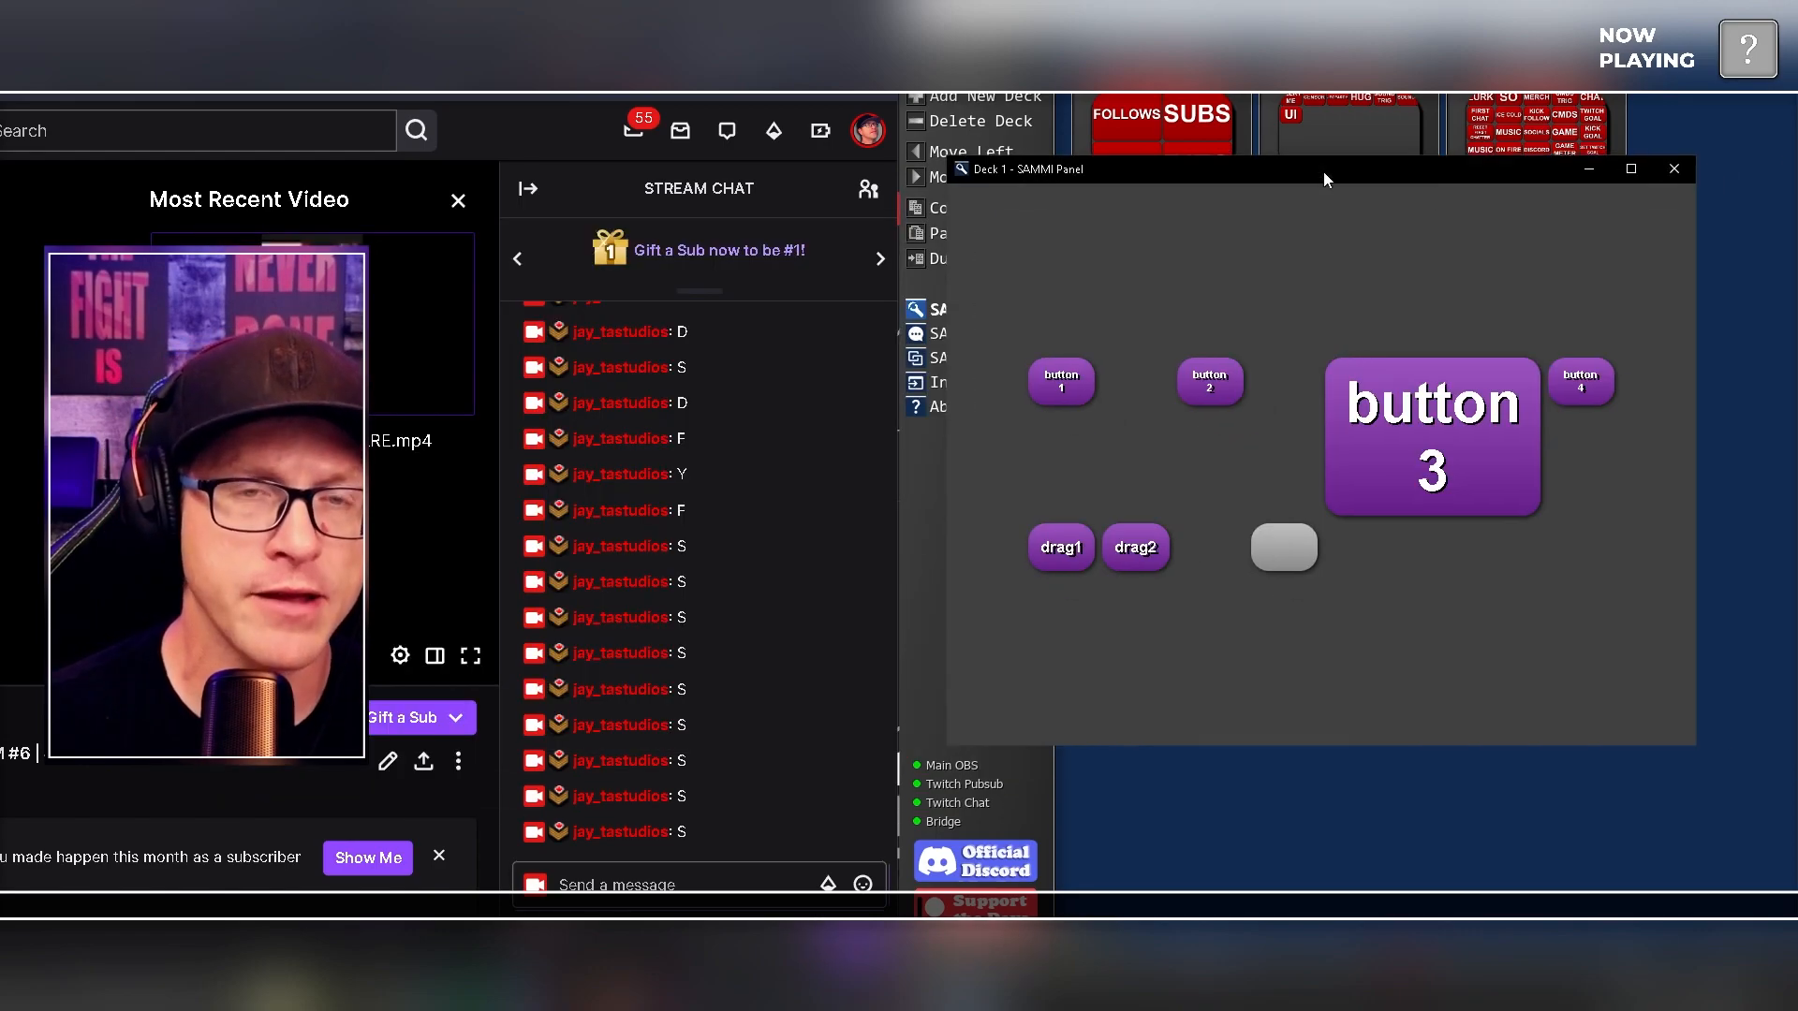
pyautogui.click(1456, 421)
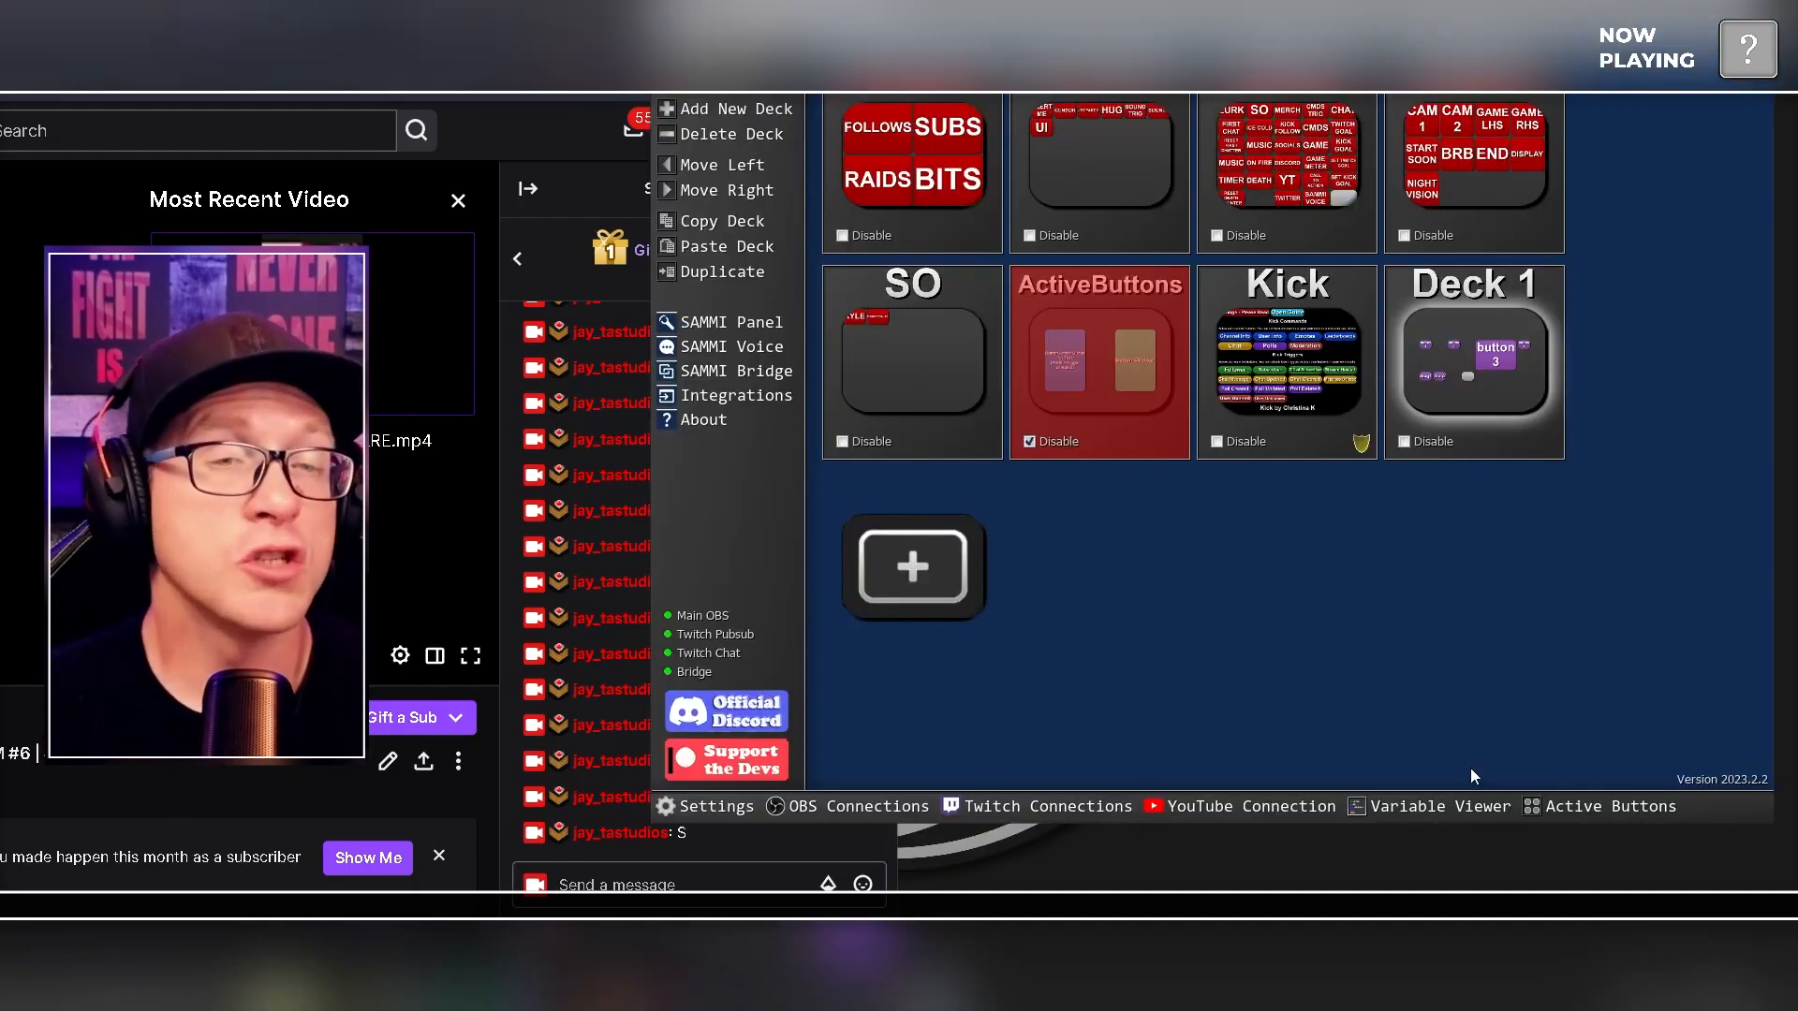
# Step: Send "S" in the Twitch stream chat with the Active Buttons list open to monitor the trigger, and close the list
pyautogui.click(1581, 807)
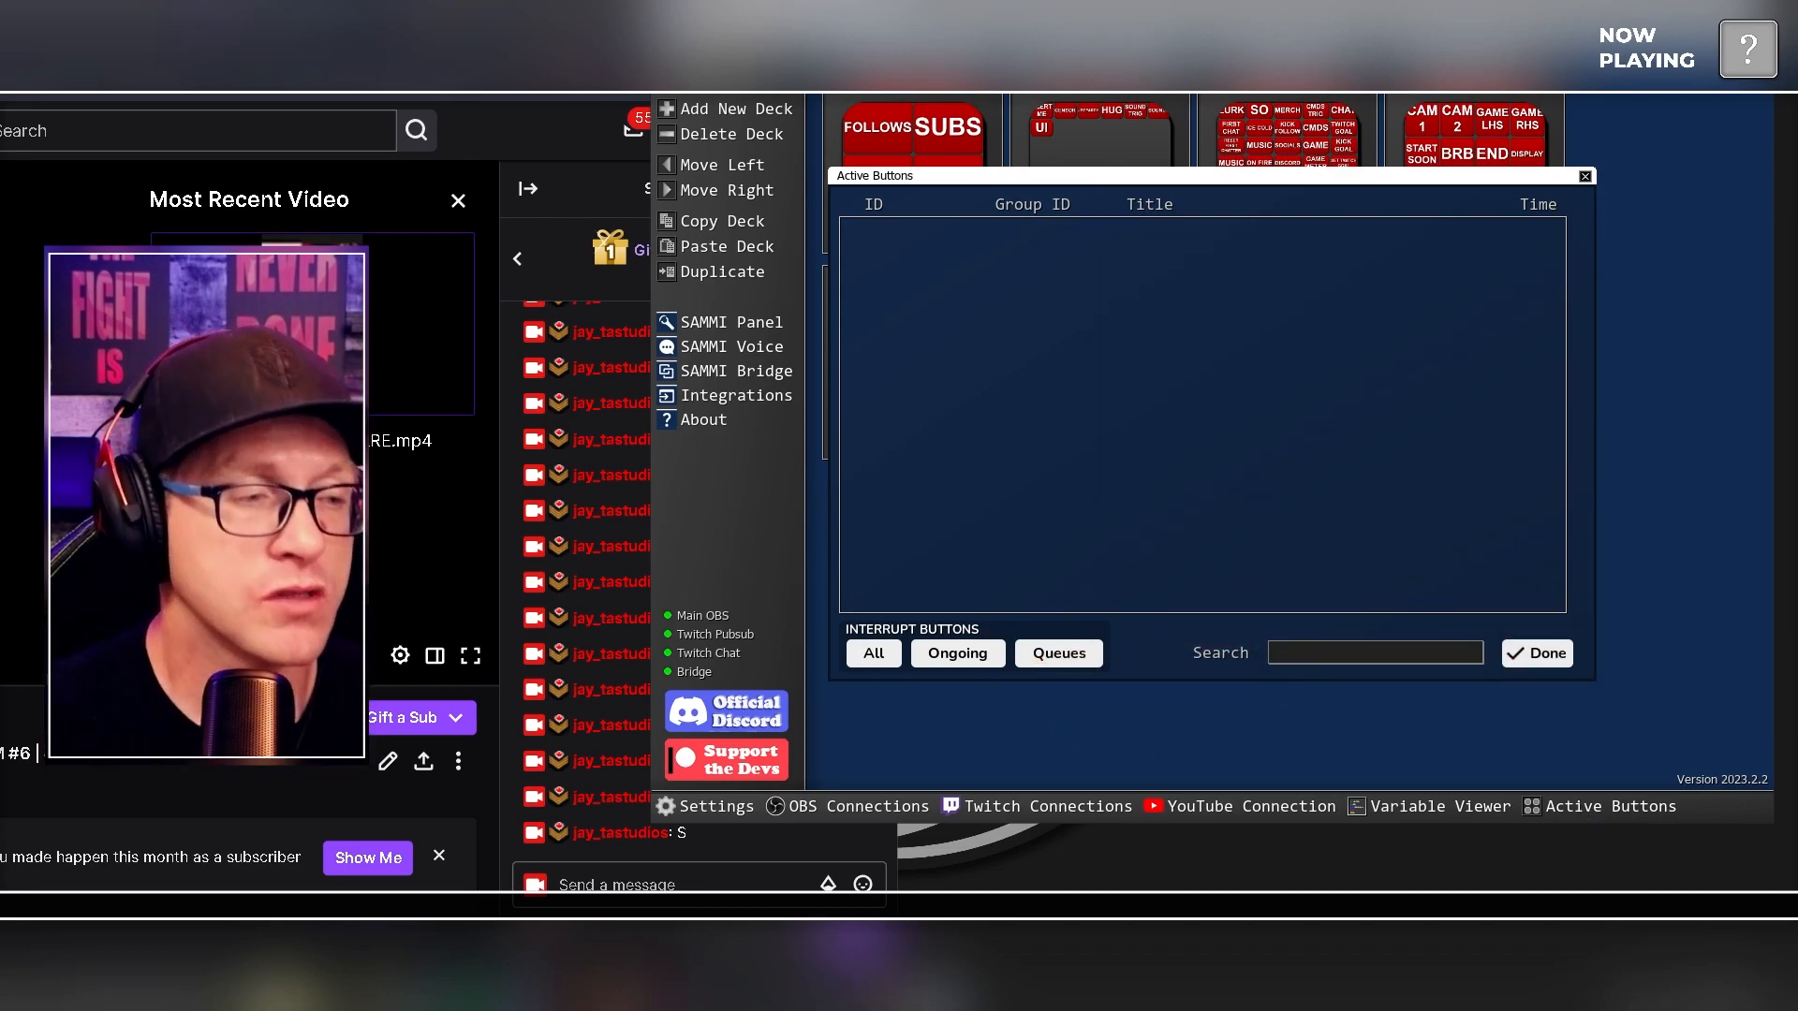
pyautogui.click(676, 887)
pyautogui.write('S')
pyautogui.press('Return')
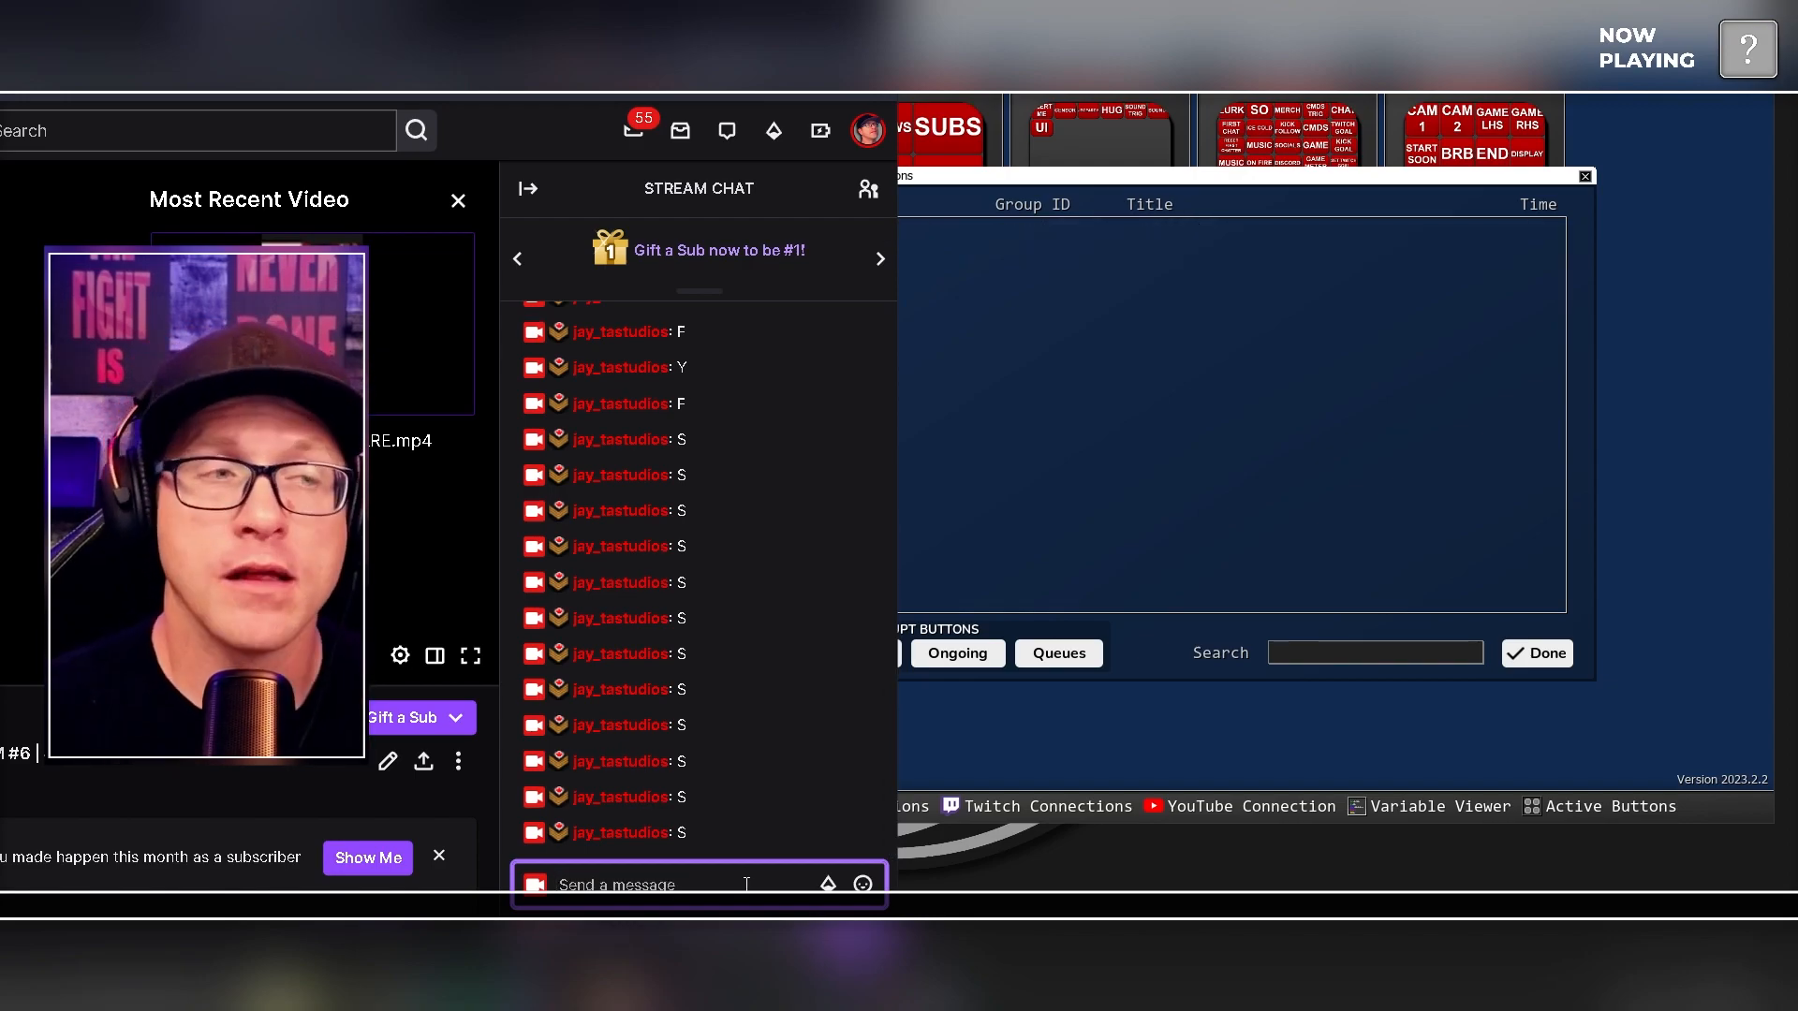
pyautogui.click(1520, 679)
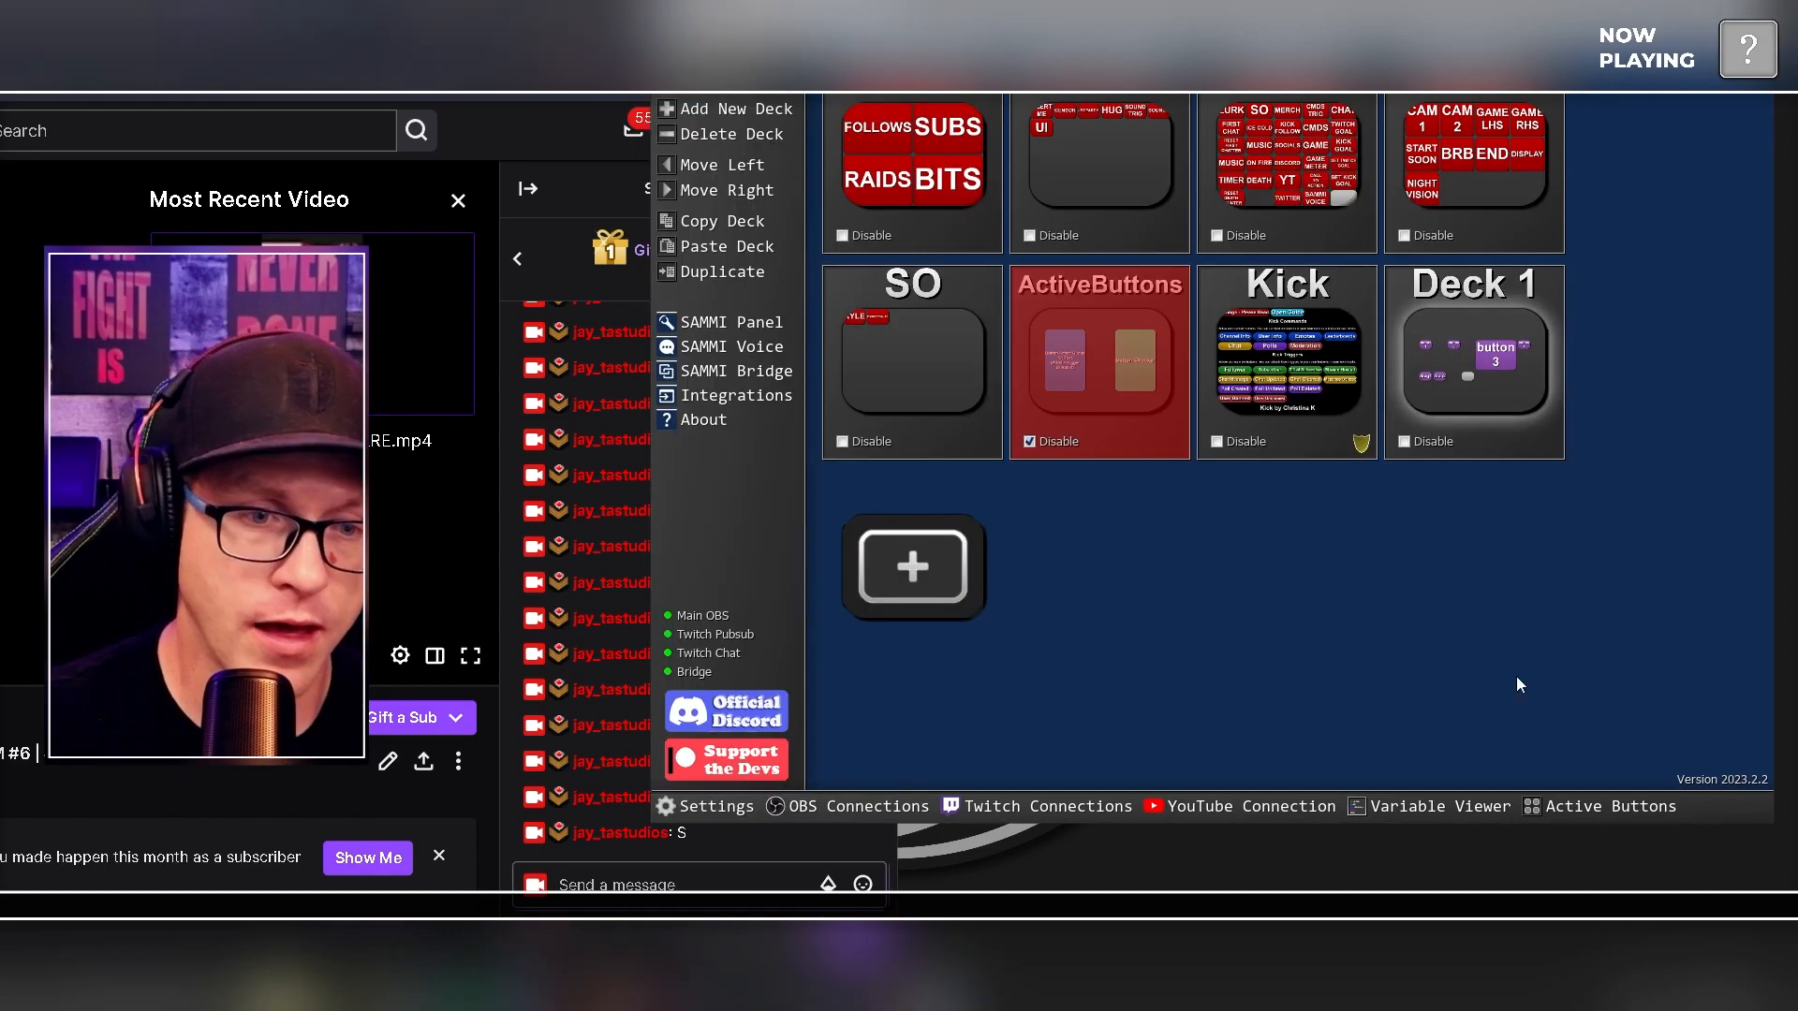
# Step: Examine the button and global variable entries in the Variable Viewer, and close the viewer
pyautogui.click(1431, 806)
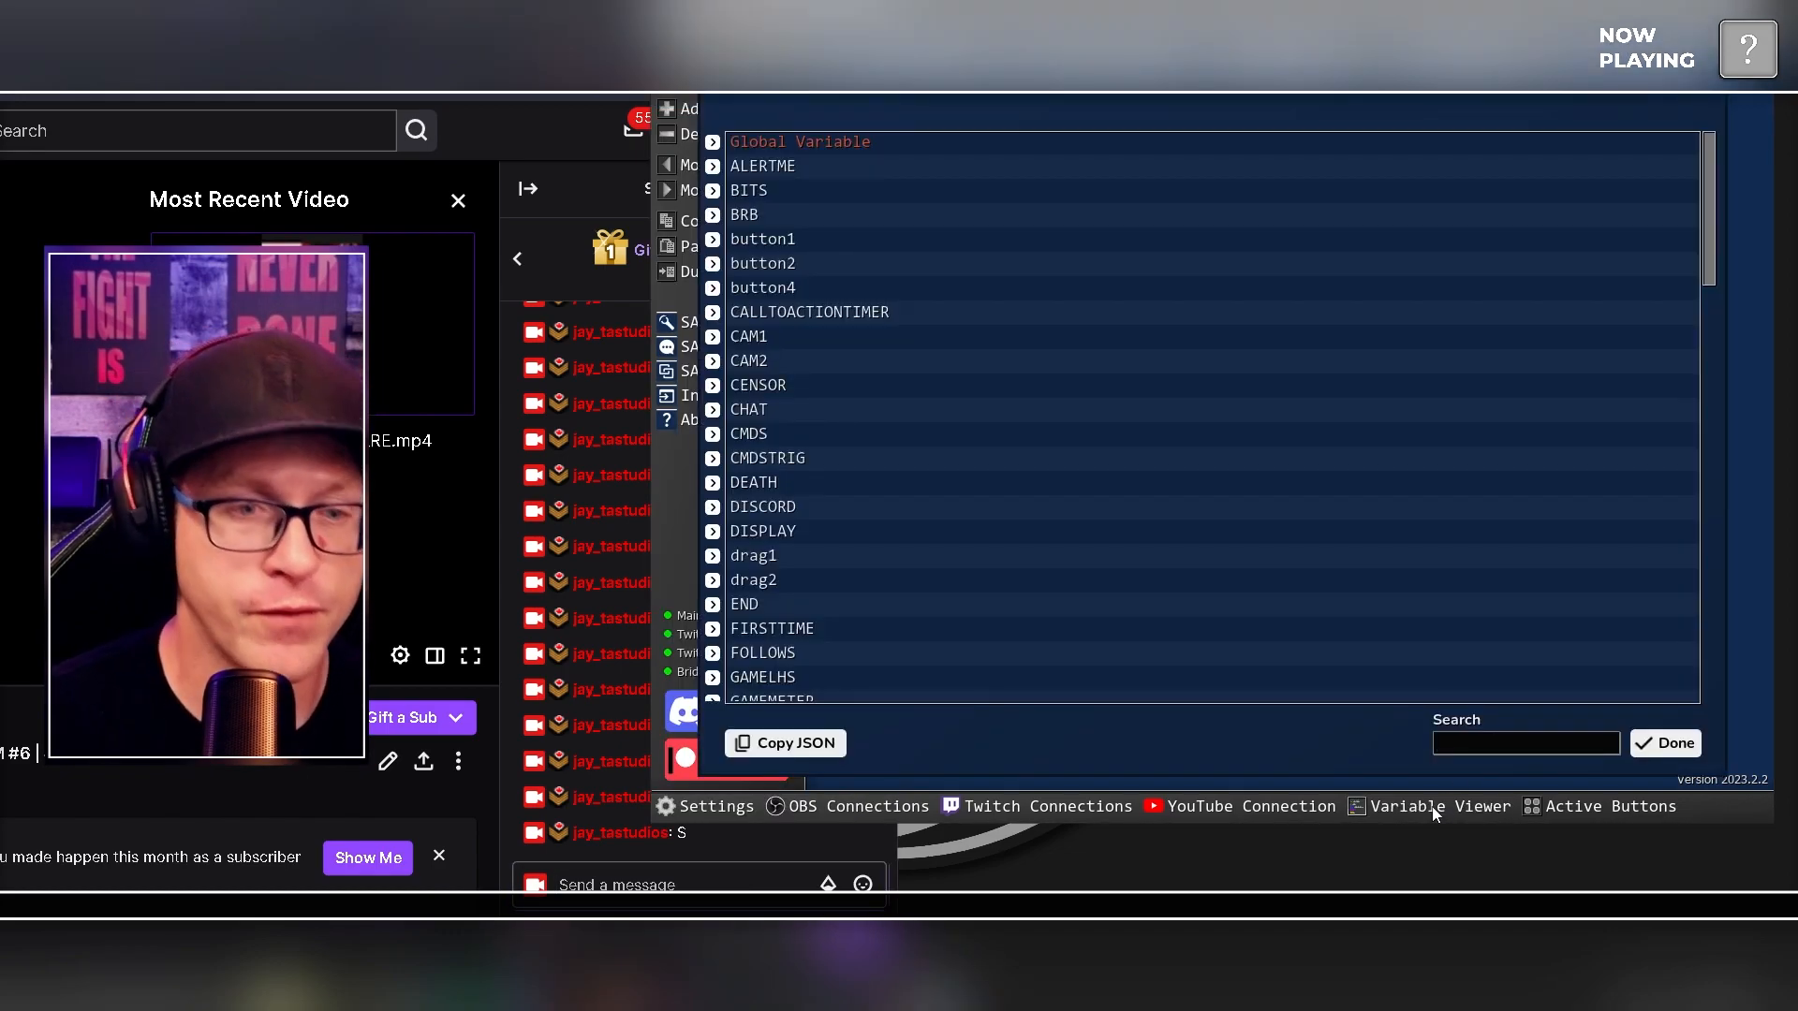
pyautogui.scroll(-8, 1031, 463)
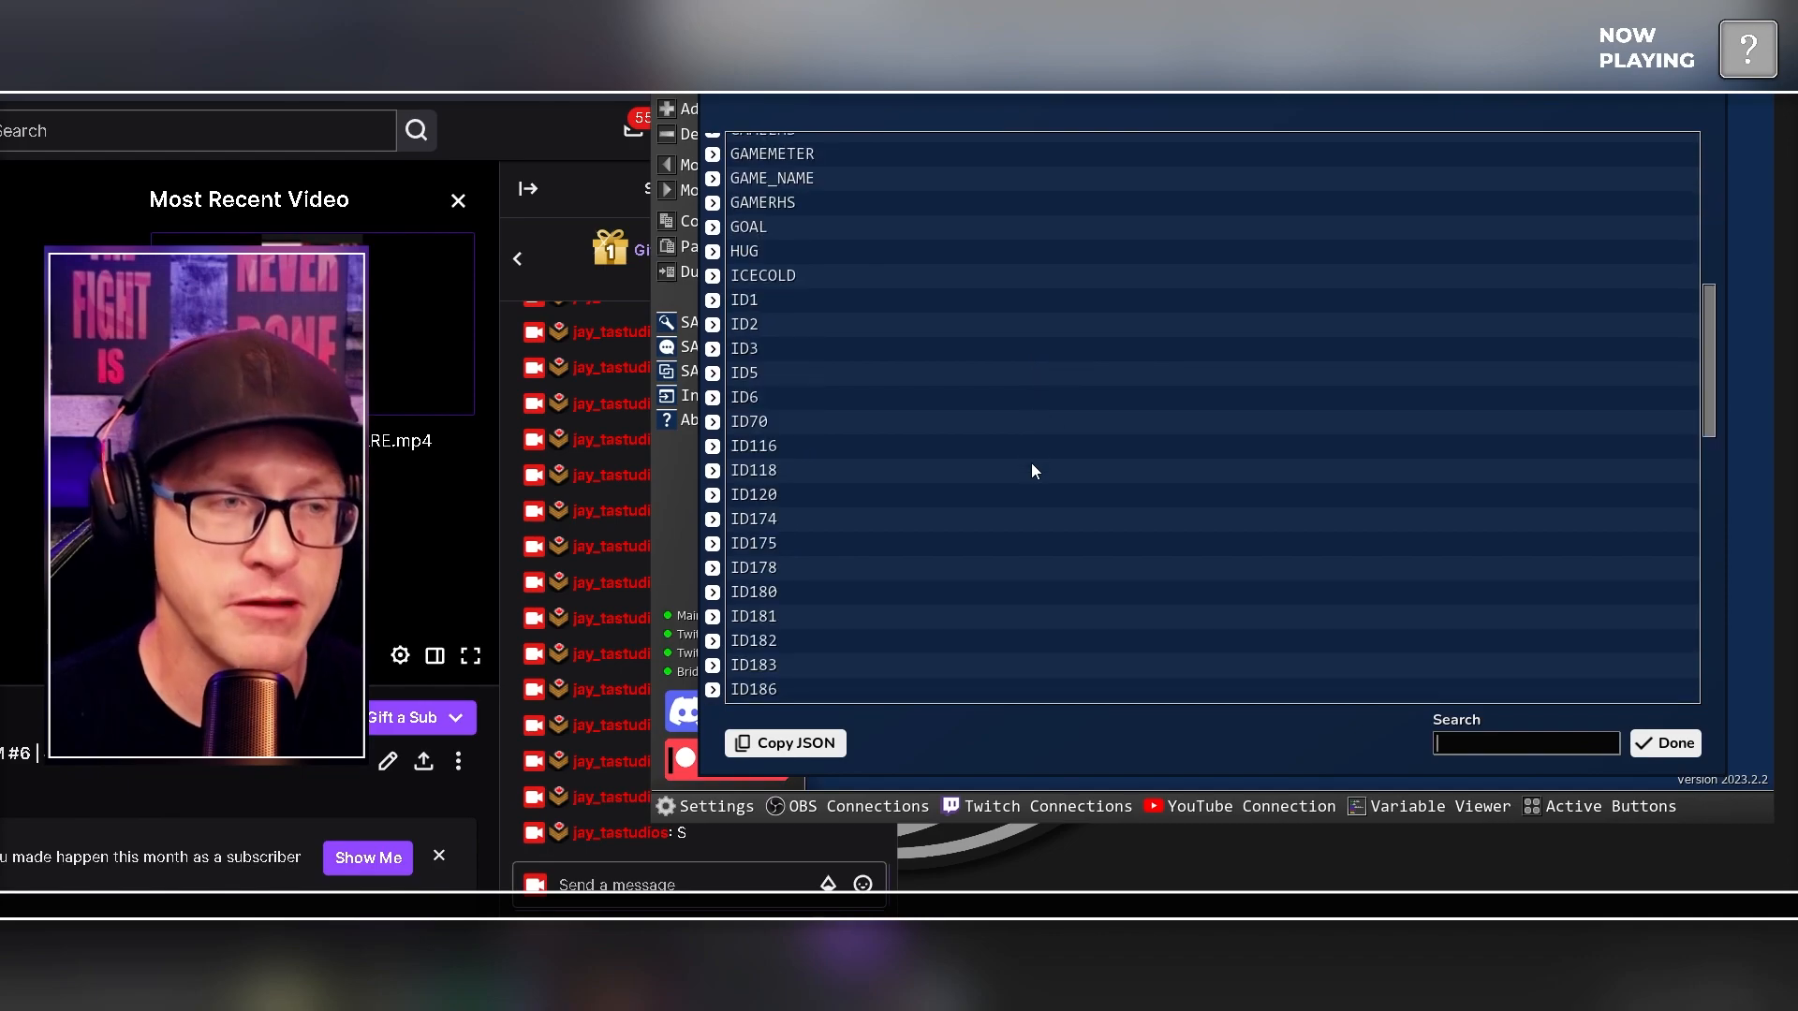
pyautogui.scroll(-5, 1031, 462)
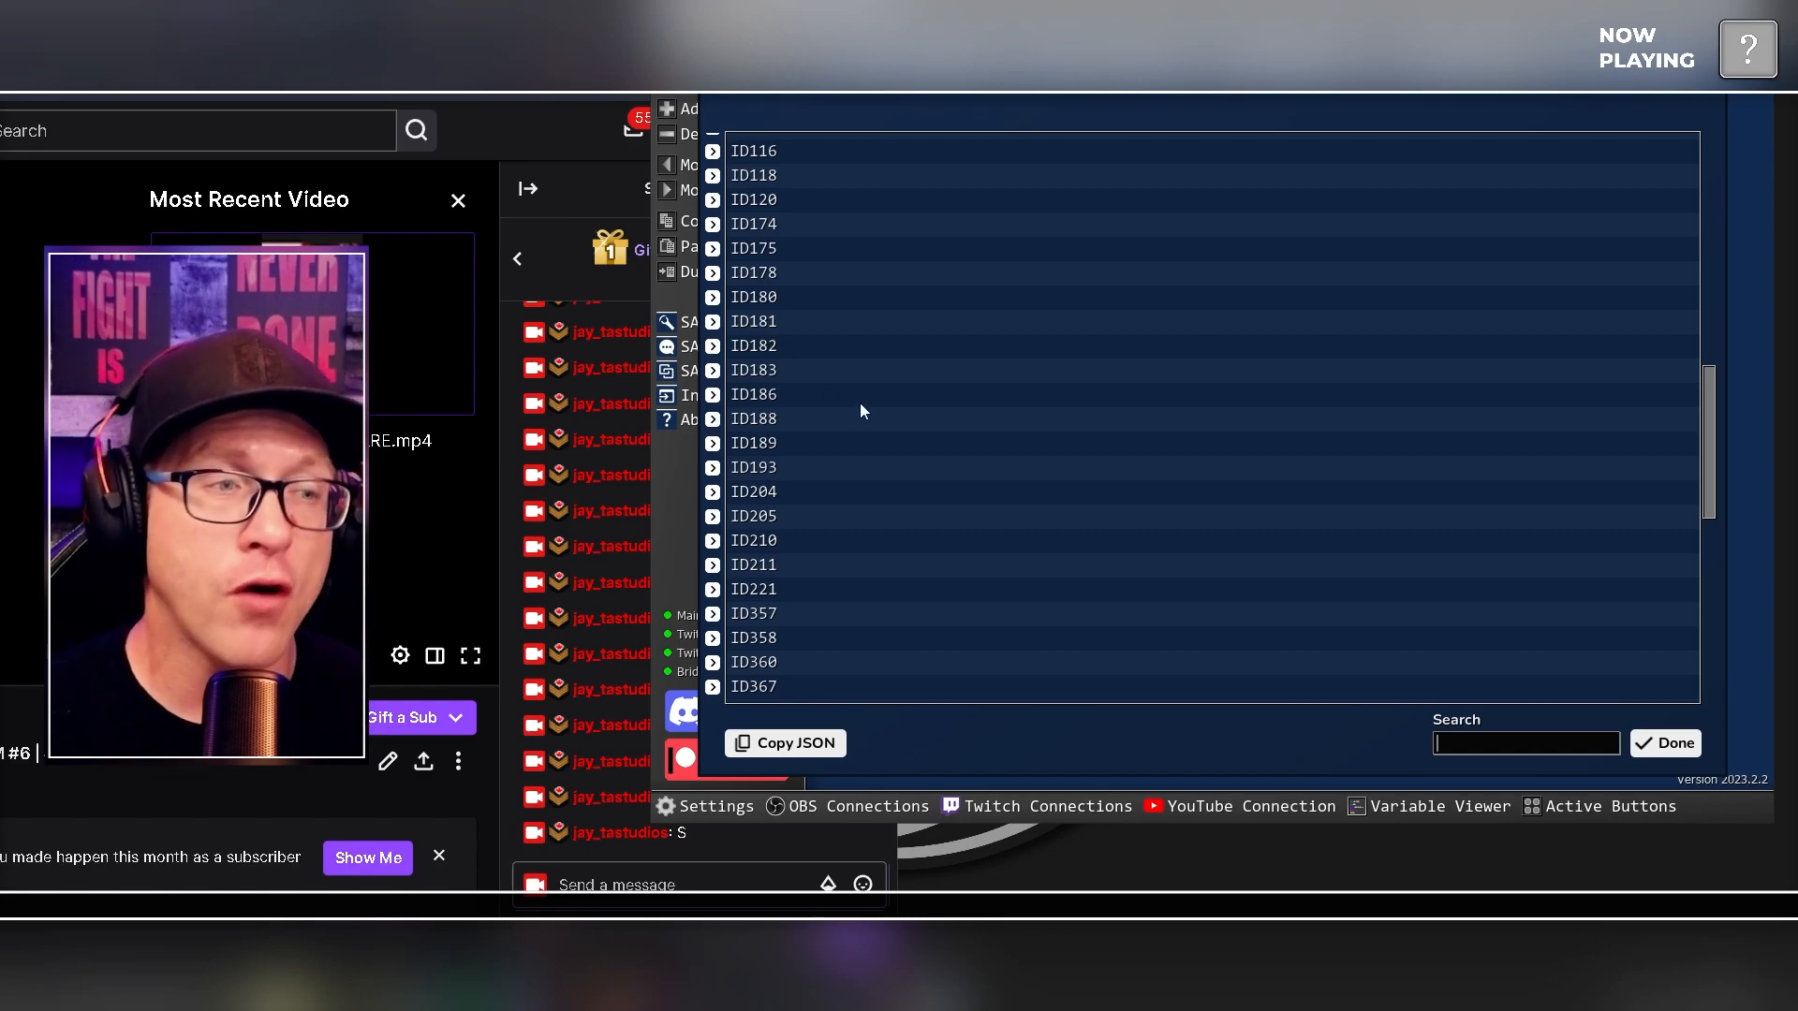
pyautogui.scroll(2, 859, 412)
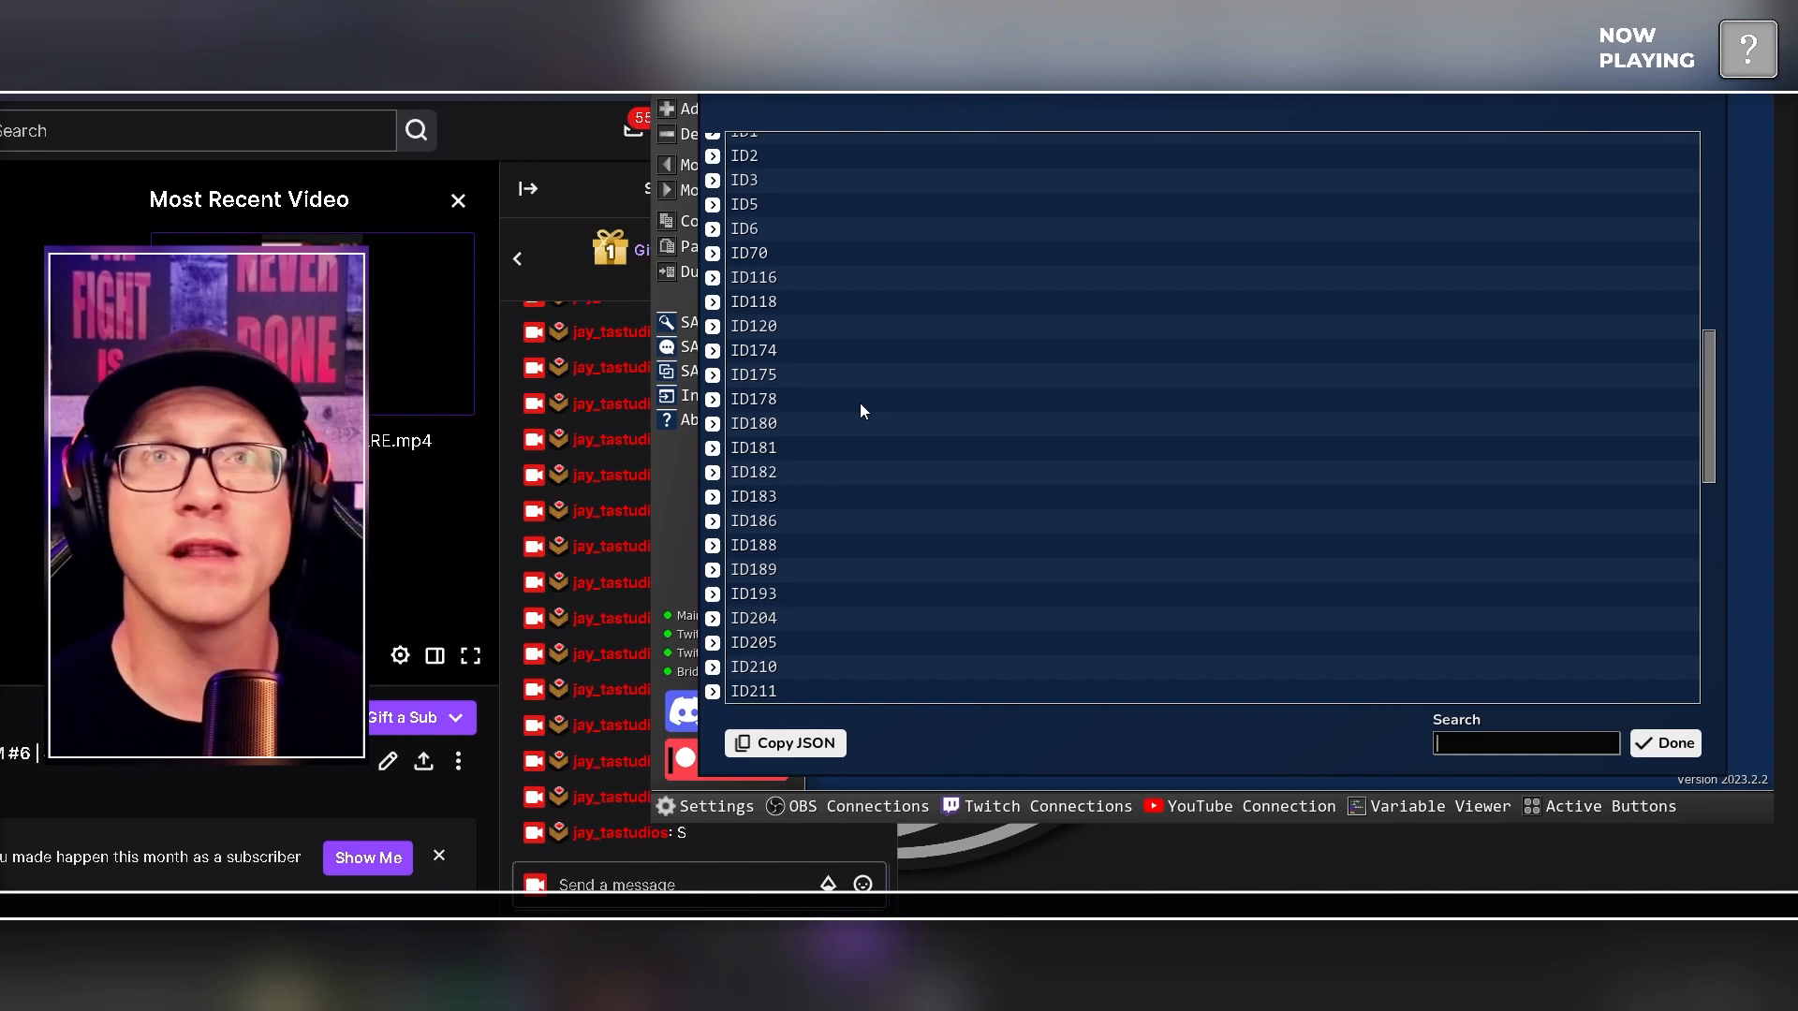
pyautogui.scroll(10, 860, 402)
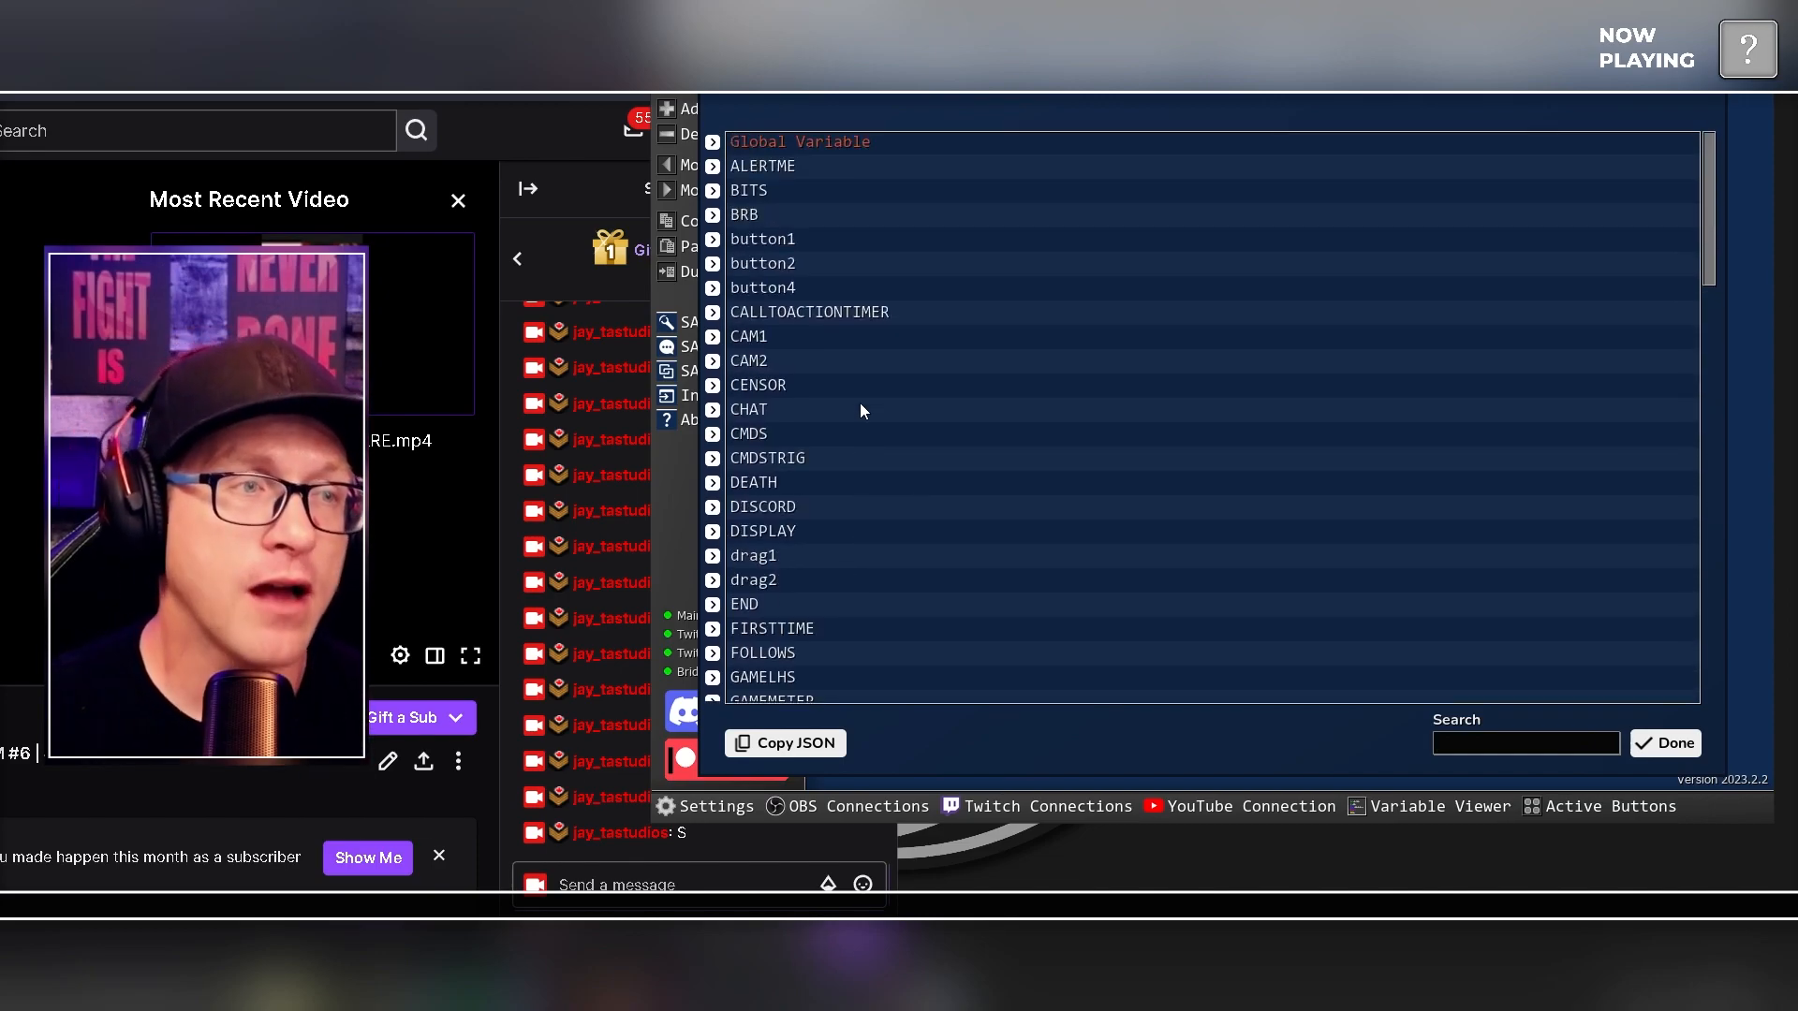
pyautogui.scroll(-3, 824, 393)
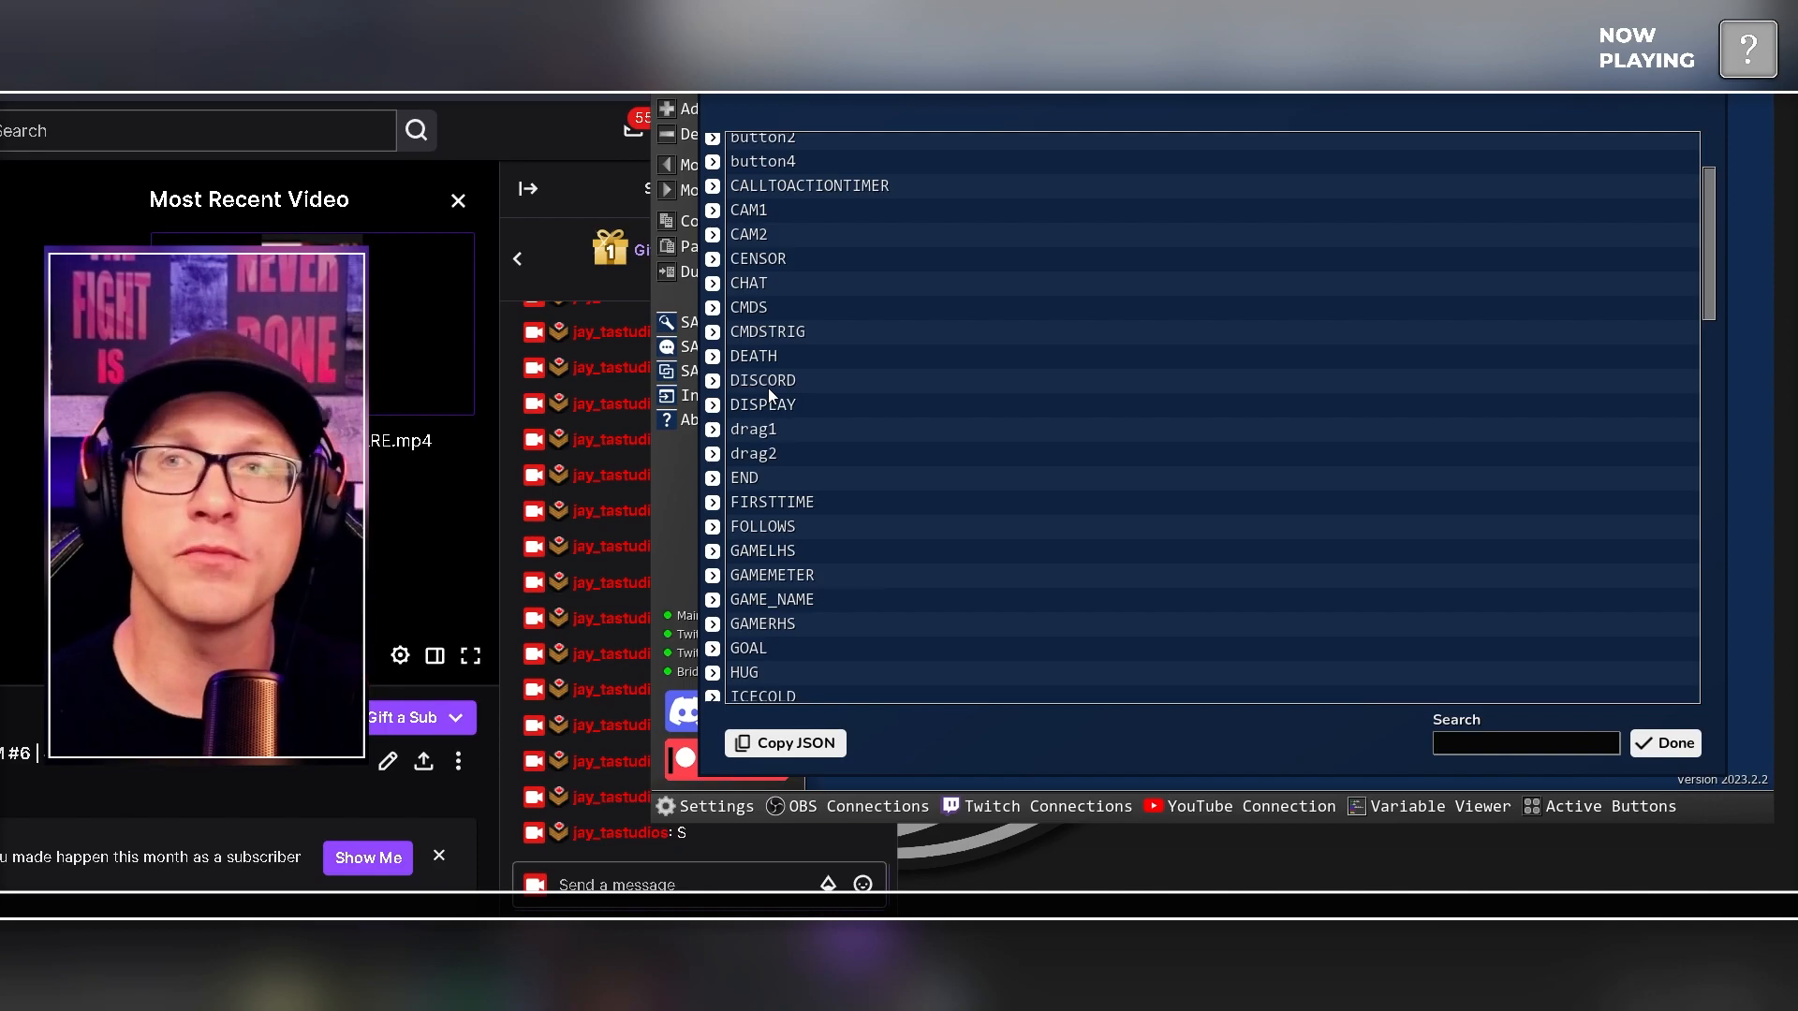
pyautogui.click(1517, 743)
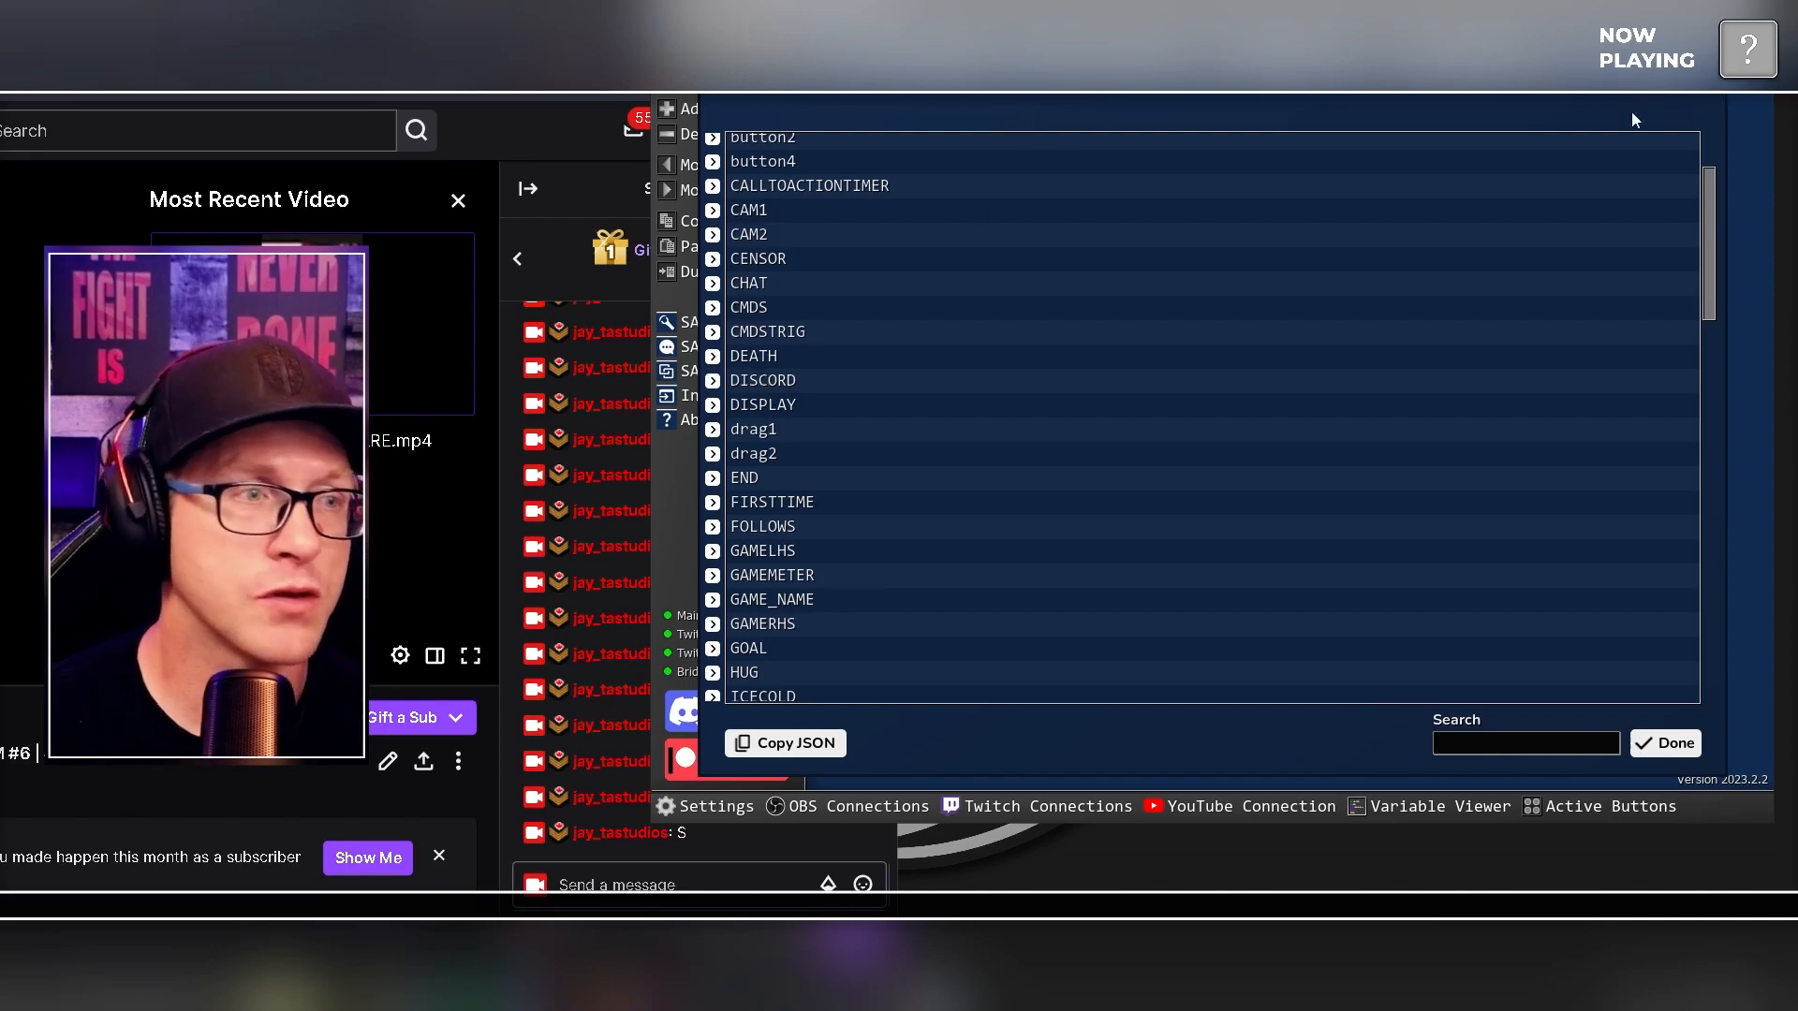
pyautogui.press('Escape')
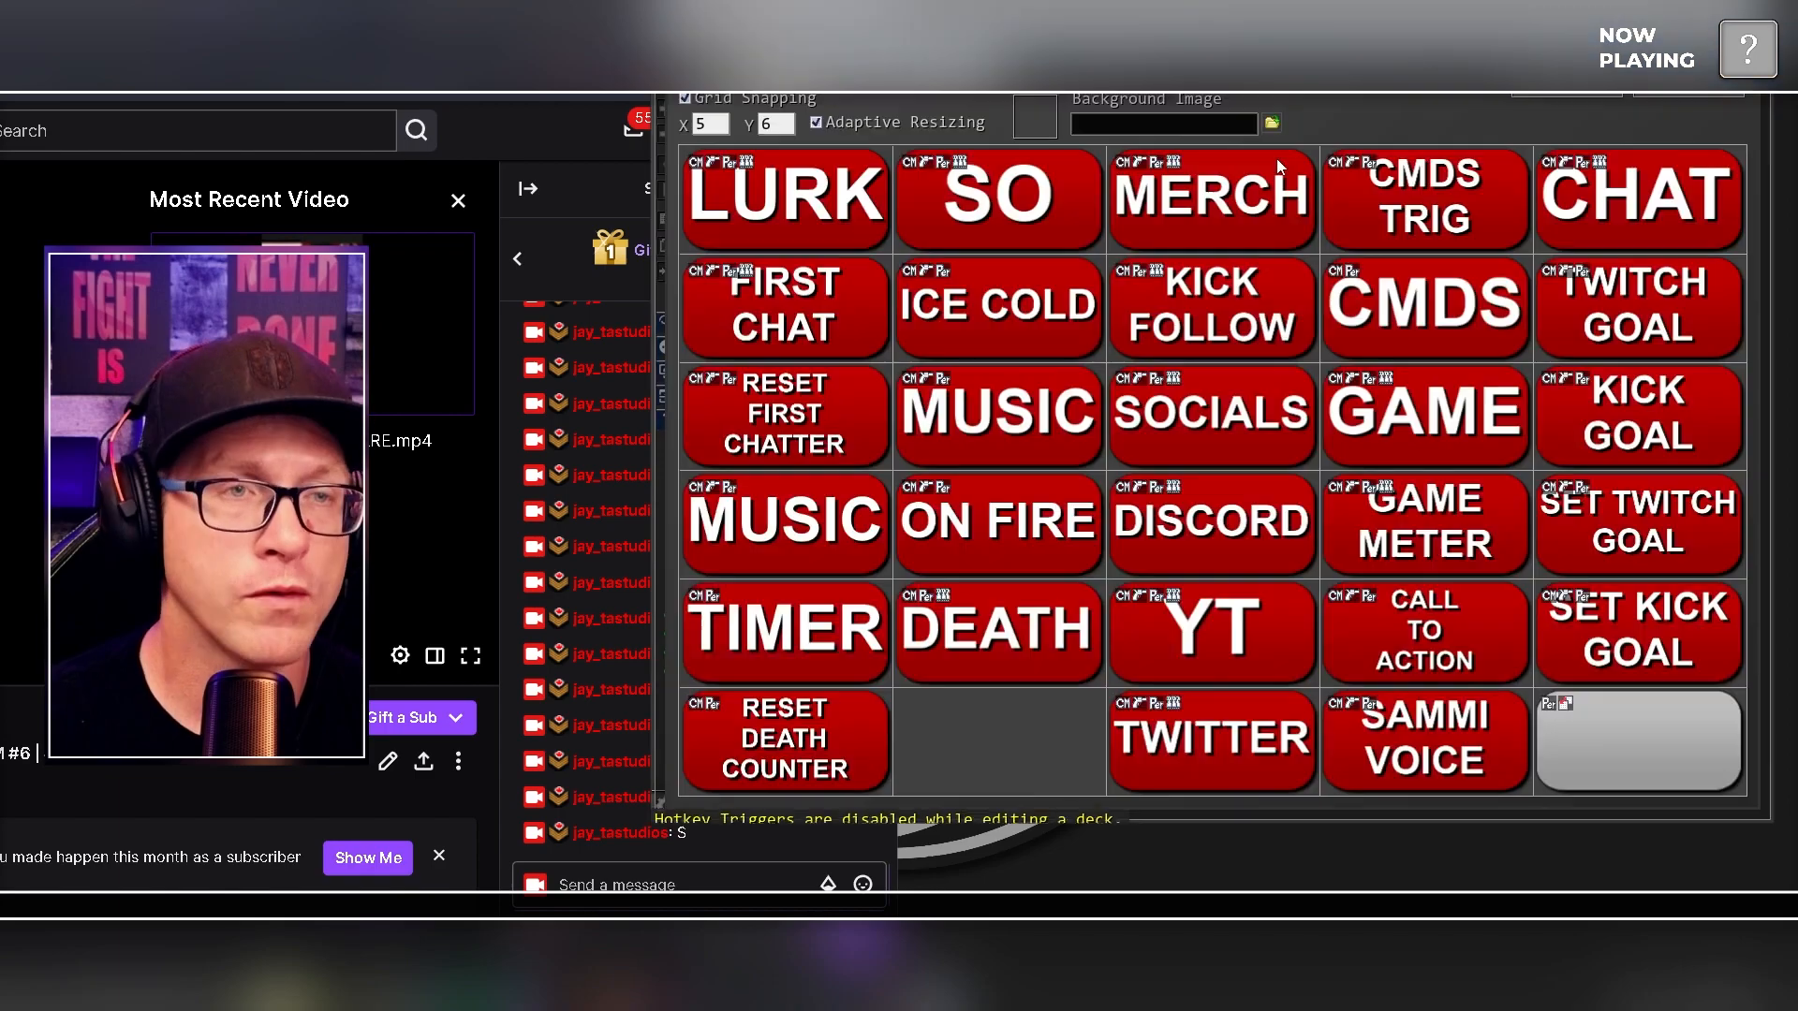
# Step: Open the settings of the DISCORD button in the chat commands deck
pyautogui.rightClick(1229, 533)
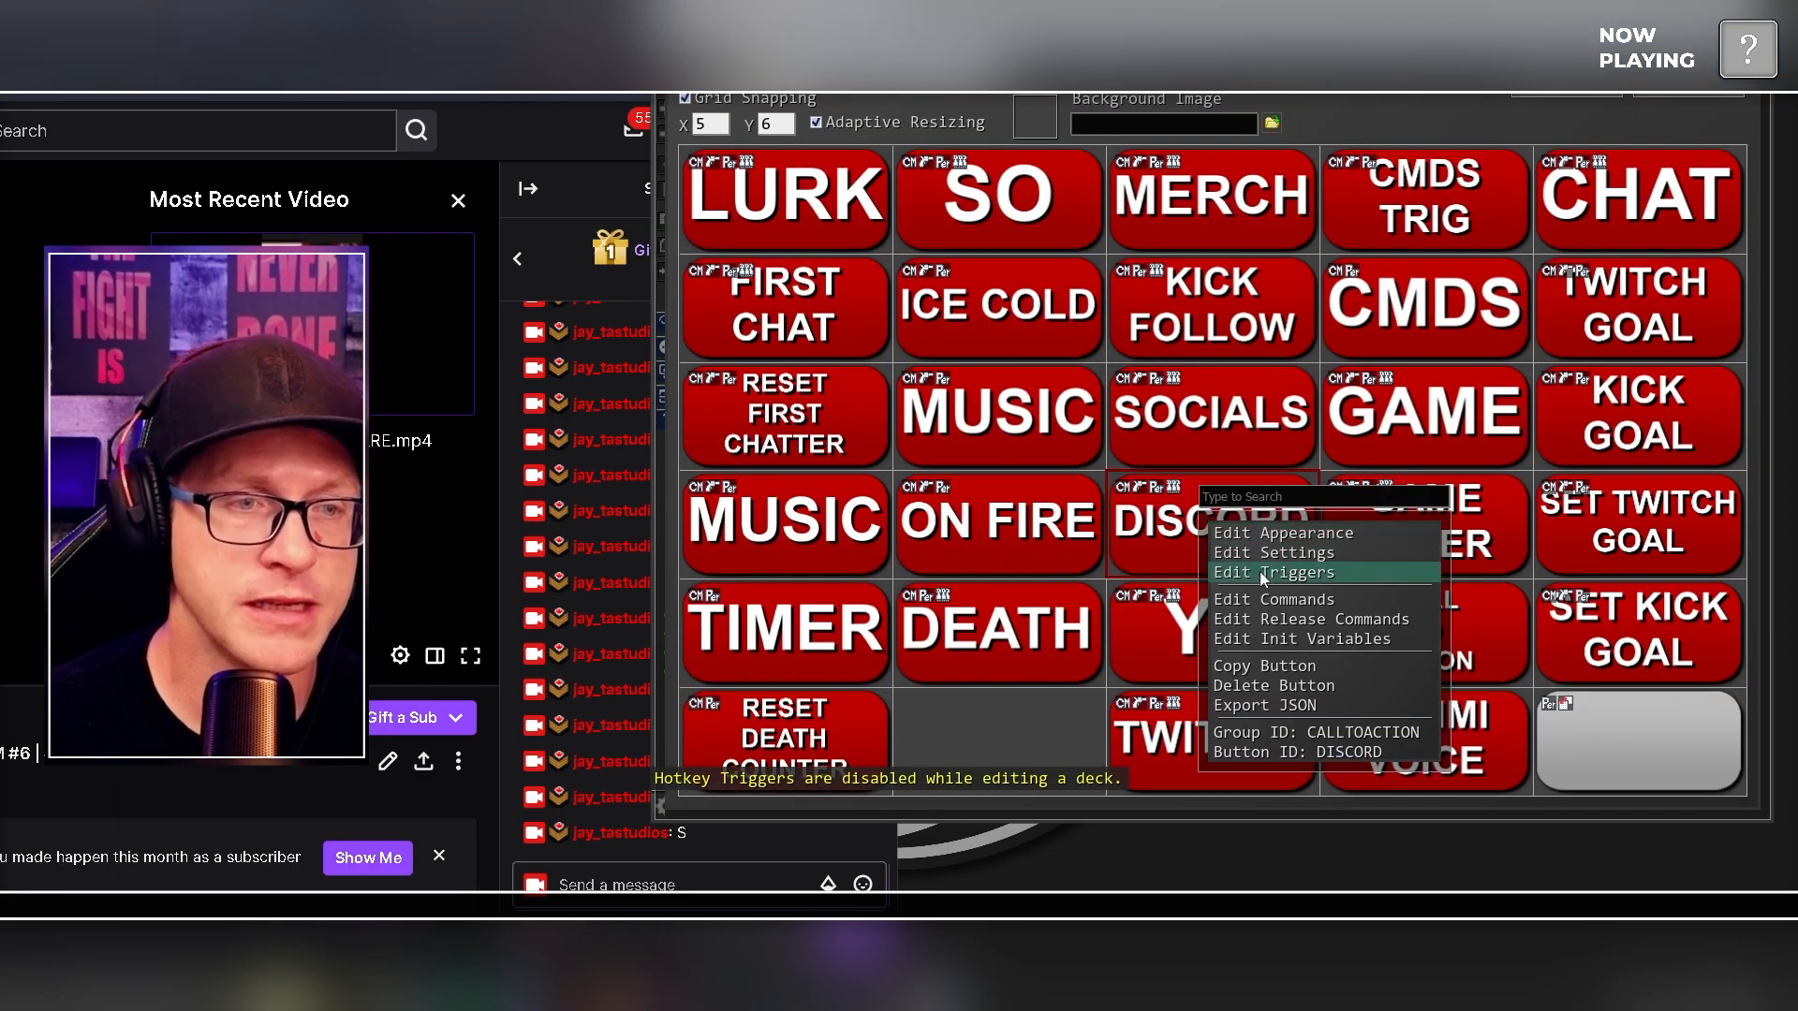
pyautogui.click(1264, 553)
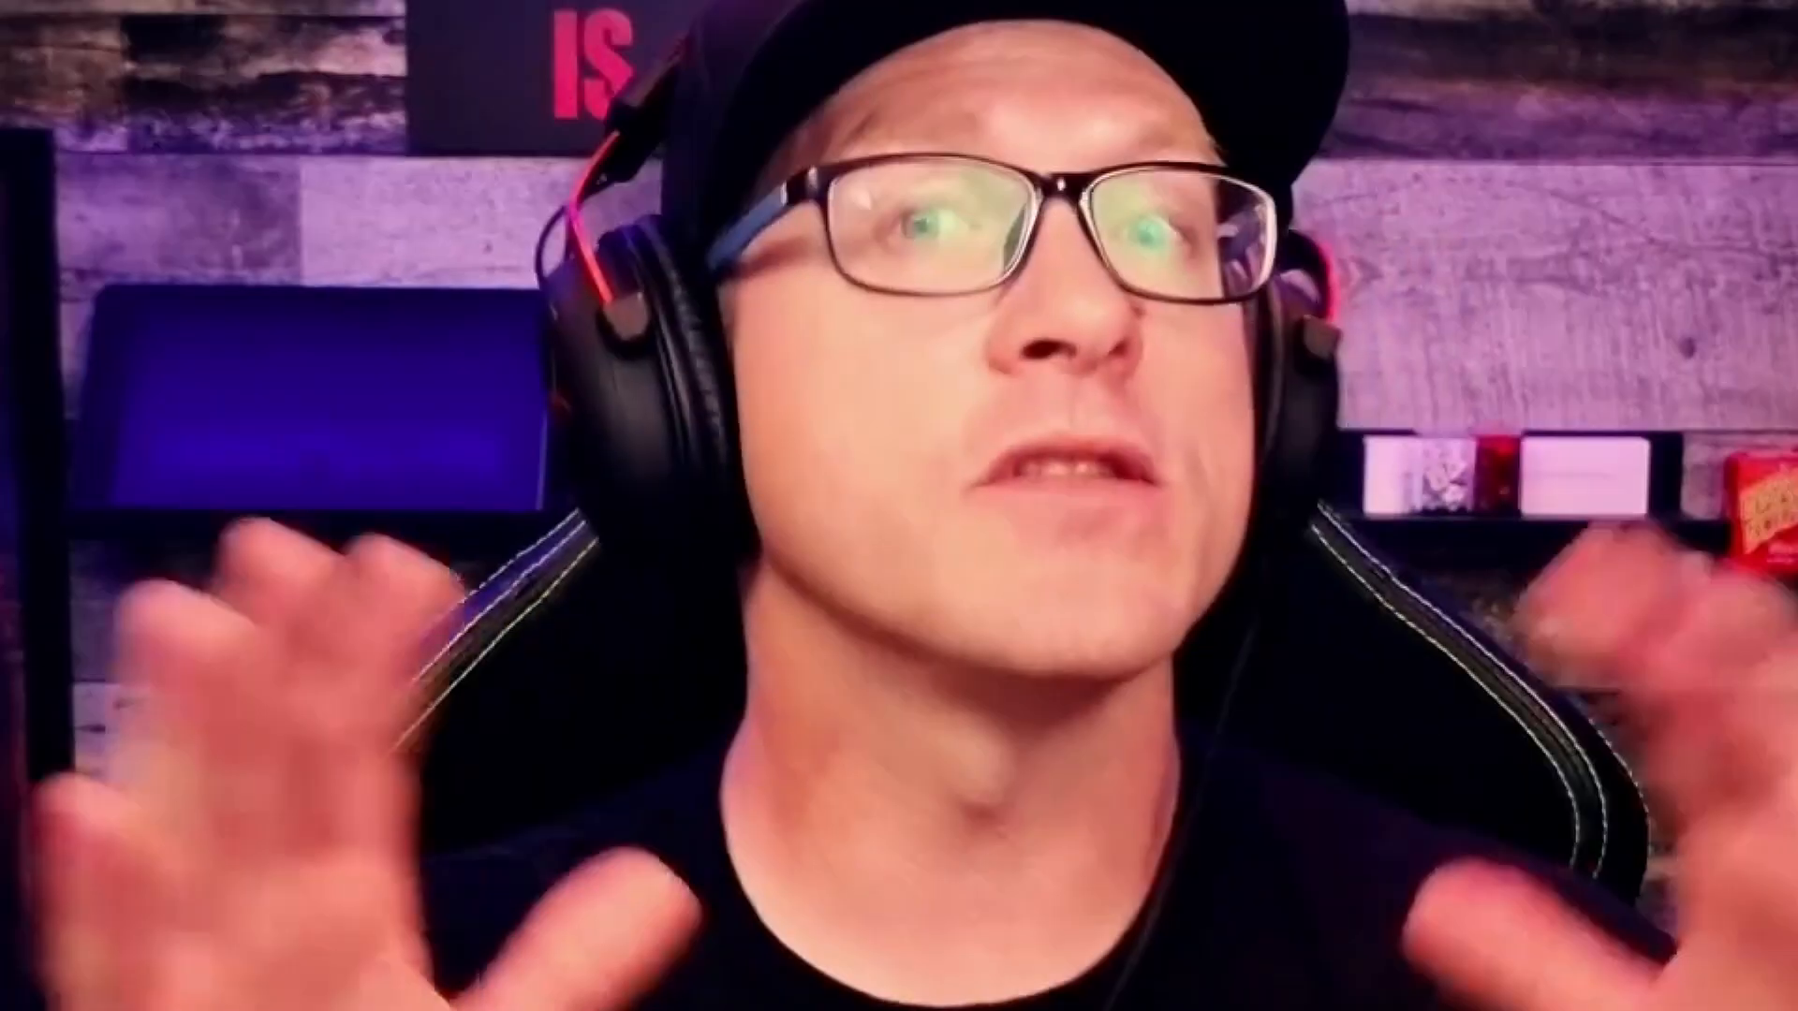